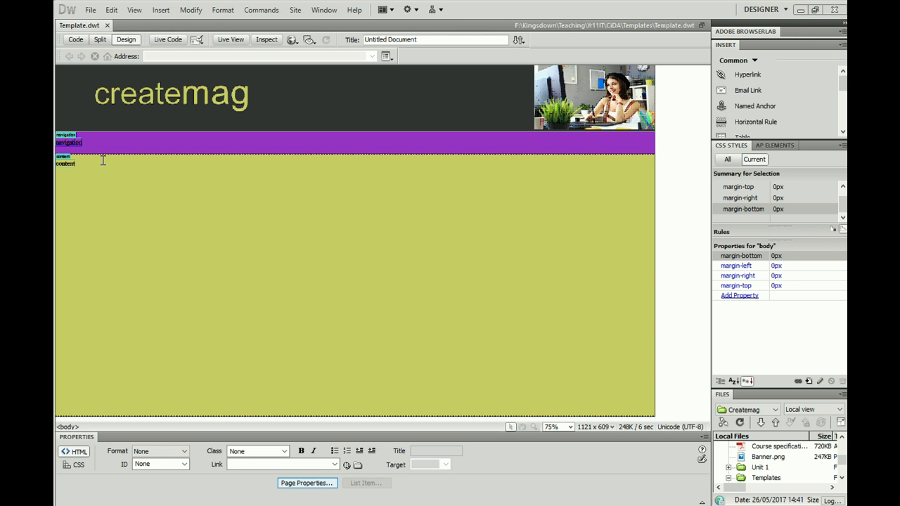
Close the template file and create a new page from the Createmag site's template named Template.
left_click(107, 25)
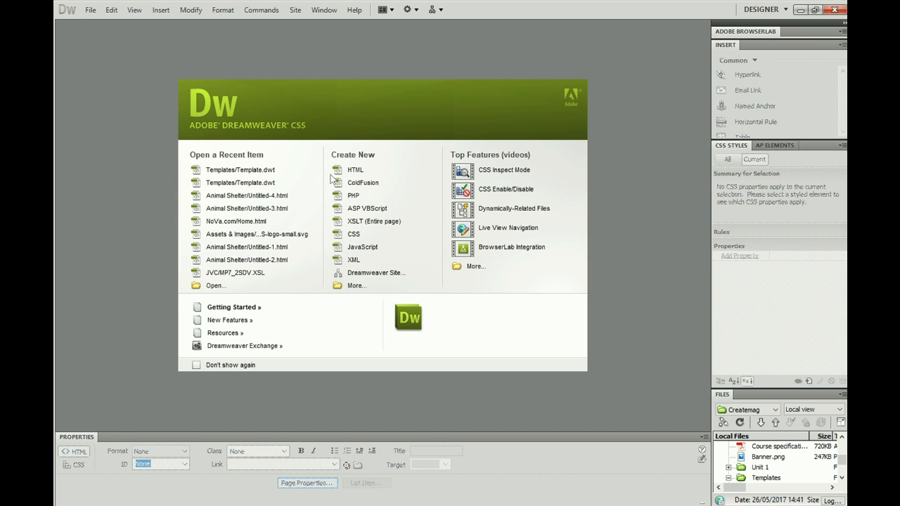
left_click(355, 288)
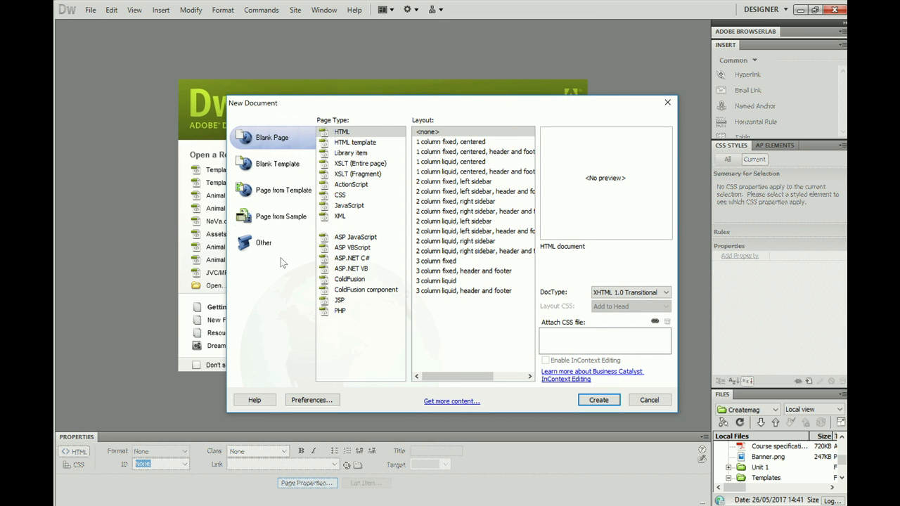
left_click(261, 195)
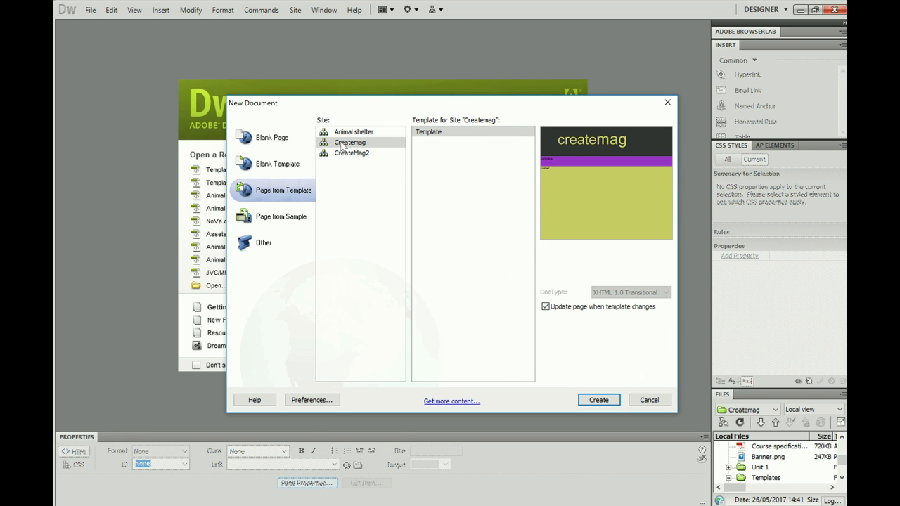
left_click(426, 133)
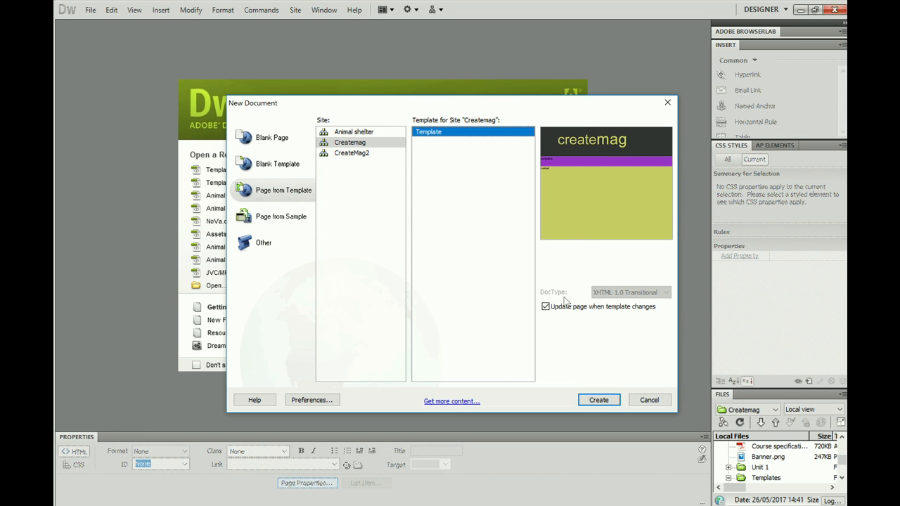
left_click(602, 401)
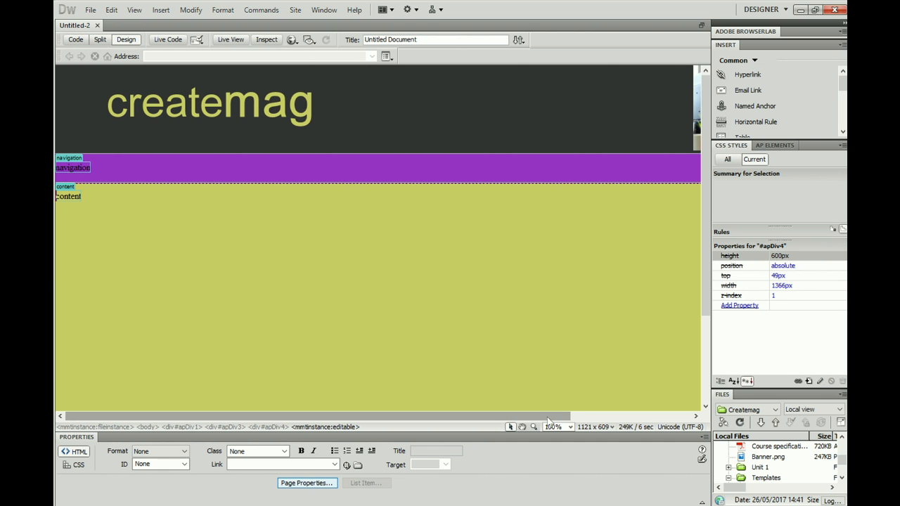
Delete the placeholder text from the page's navigation region.
mouse_move(548, 420)
left_mouse_down()
mouse_move(622, 422)
mouse_move(619, 430)
mouse_move(528, 436)
mouse_move(554, 427)
mouse_move(545, 426)
left_mouse_up()
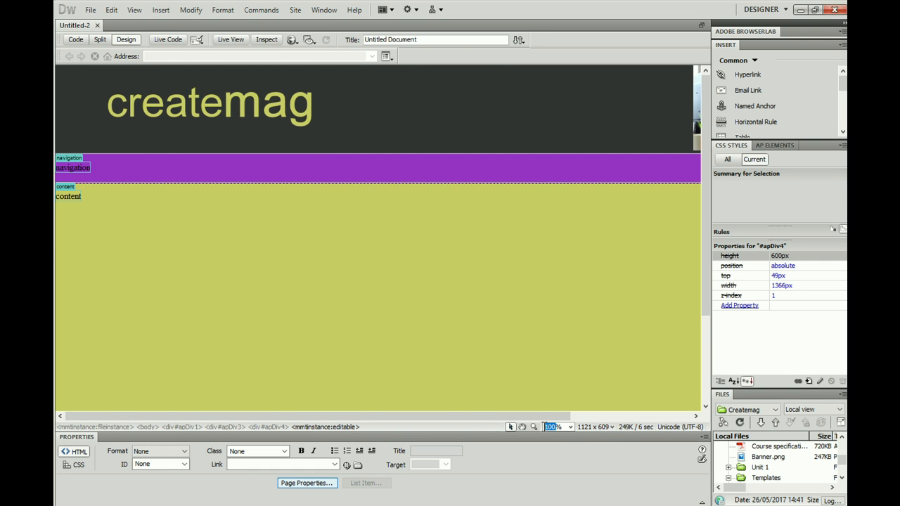
type("75")
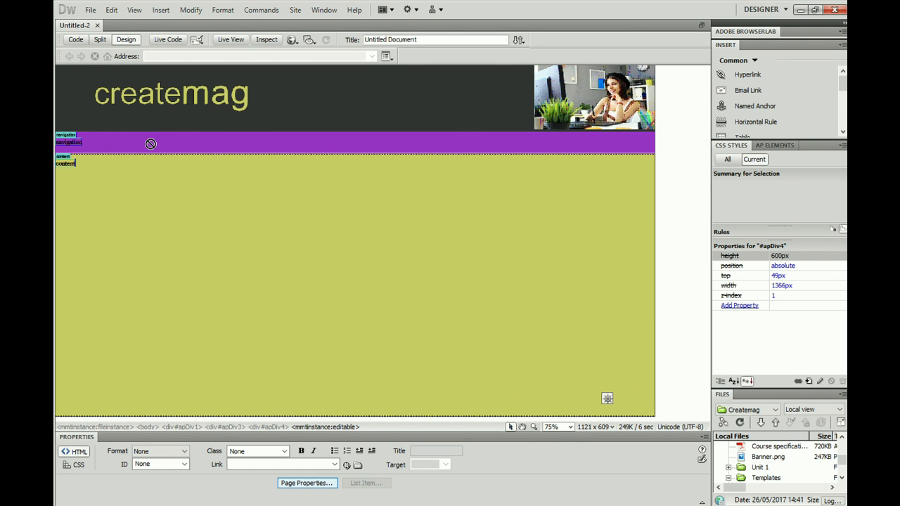
mouse_move(57, 143)
left_mouse_down()
mouse_move(81, 143)
mouse_move(57, 144)
left_mouse_up()
left_click(81, 143)
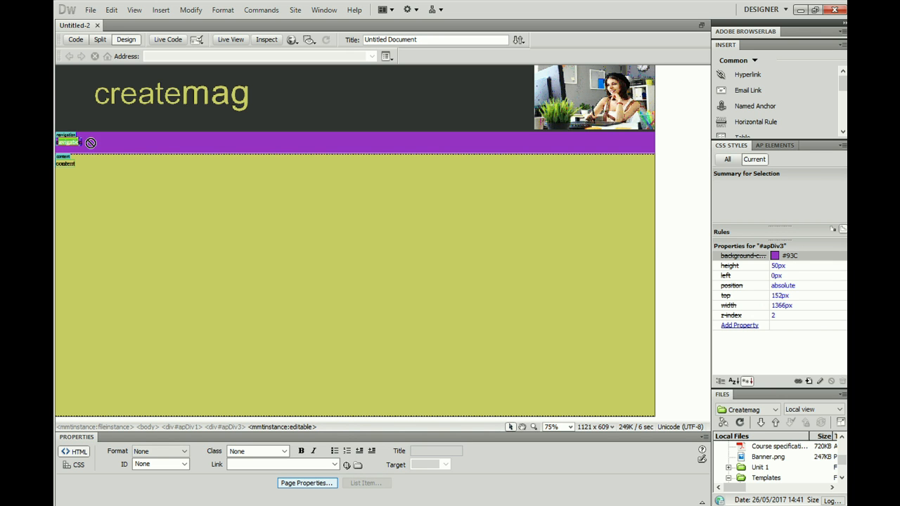
key("BackSpace")
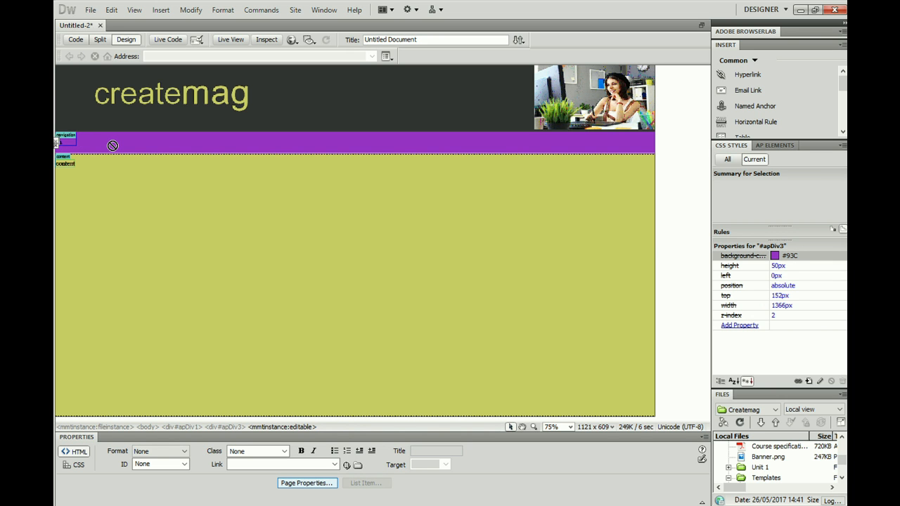
left_click(63, 141)
left_click(59, 144)
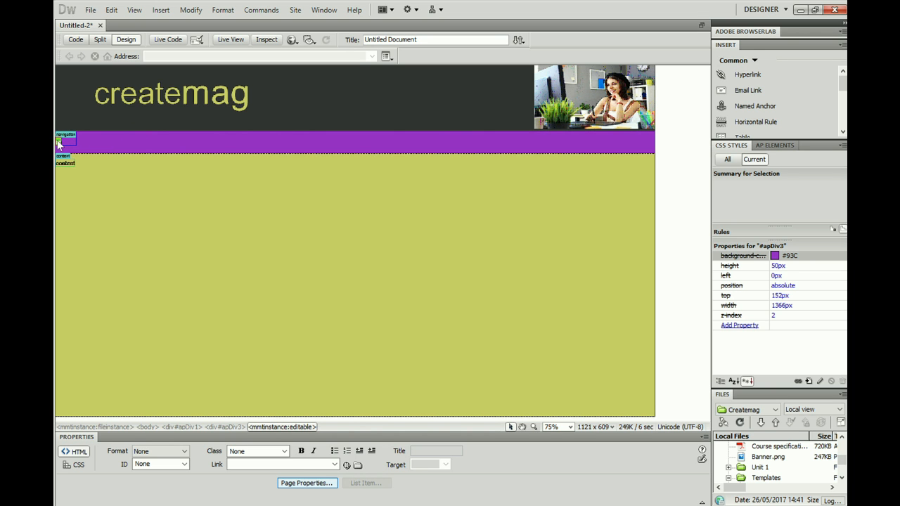
left_click(59, 144)
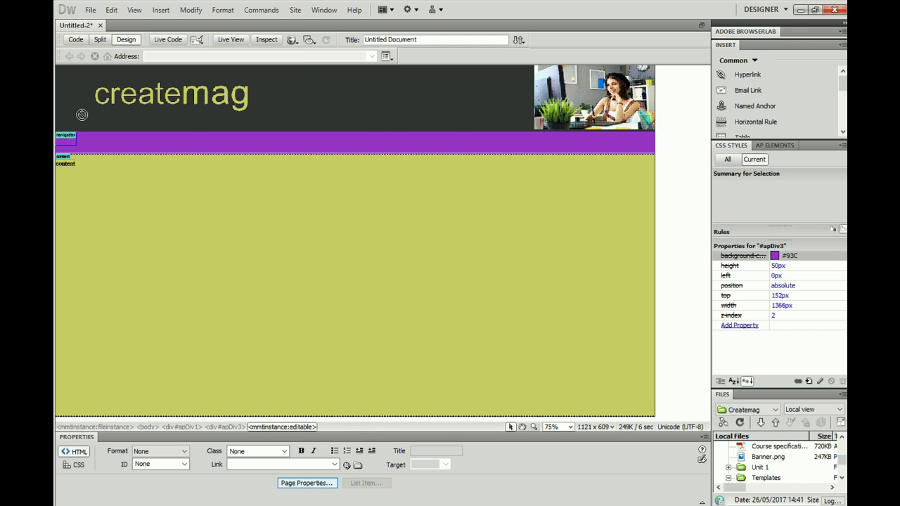
Insert an AP Div layout object into the empty navigation region.
left_click(160, 10)
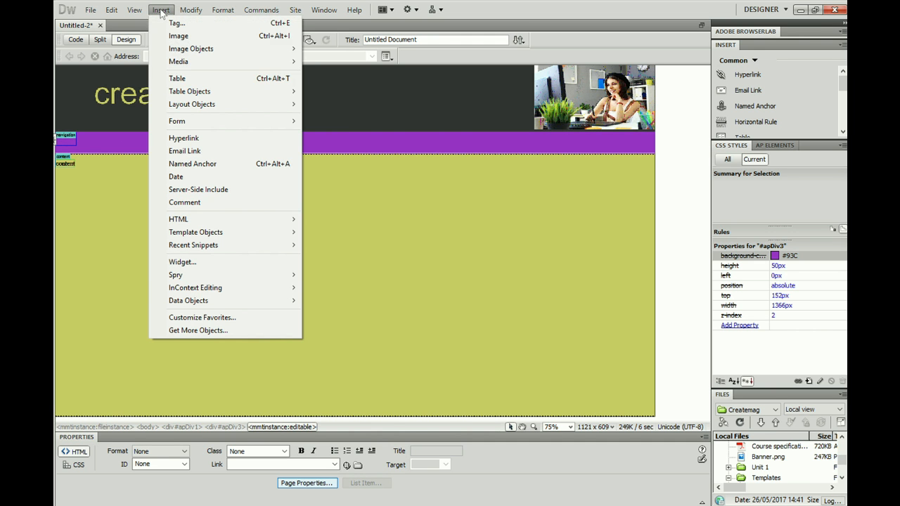
mouse_move(213, 106)
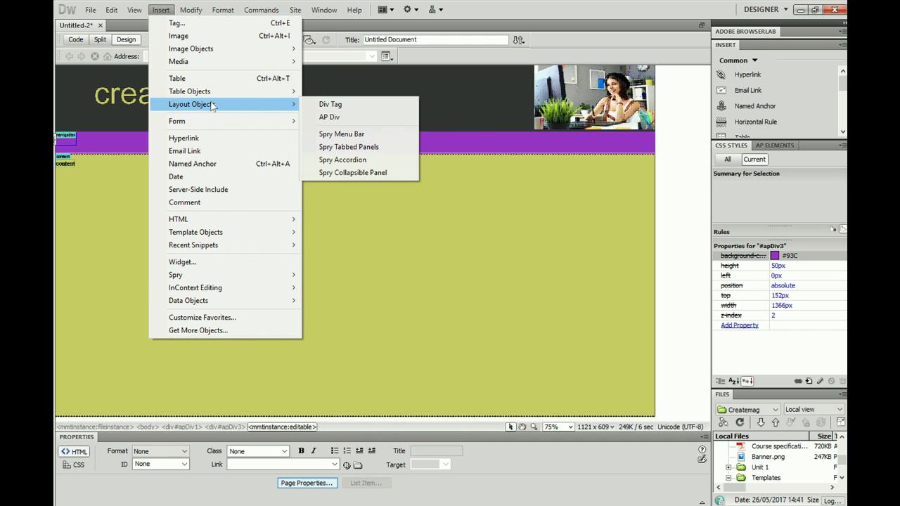
left_click(327, 117)
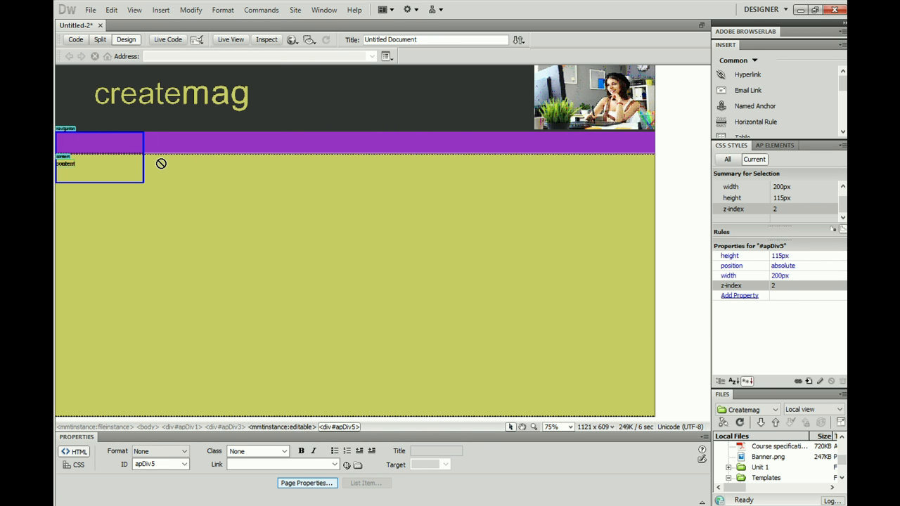
Resize the new AP Div to about 312 px wide and set its height to 50 px to fit the purple bar.
left_click(143, 172)
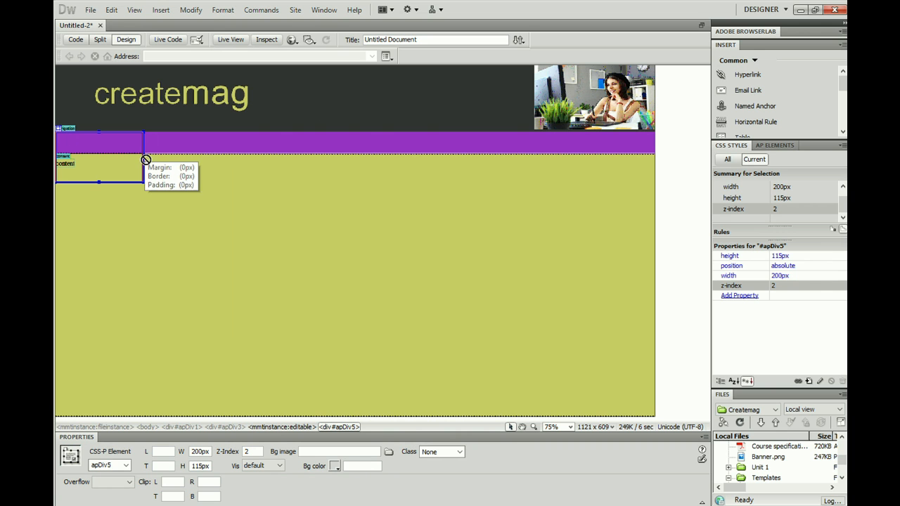
left_click_drag(141, 156, 193, 163)
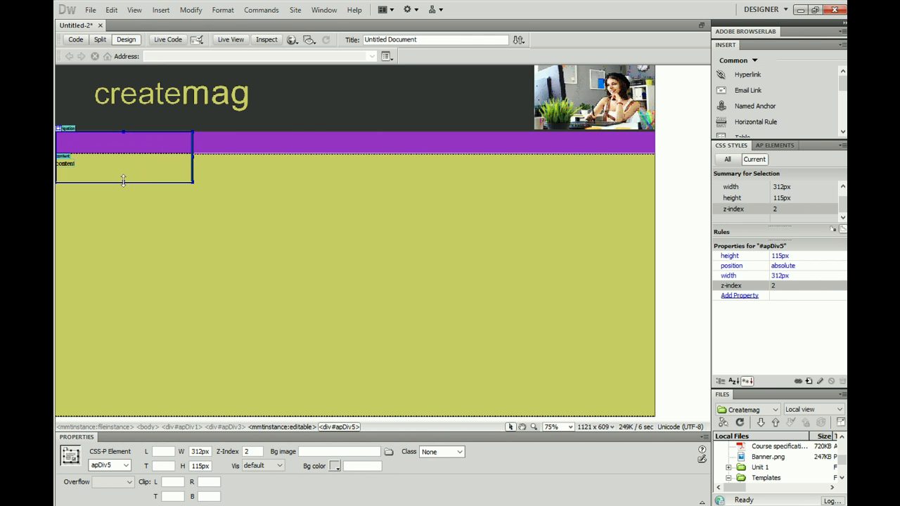
left_click_drag(124, 182, 124, 150)
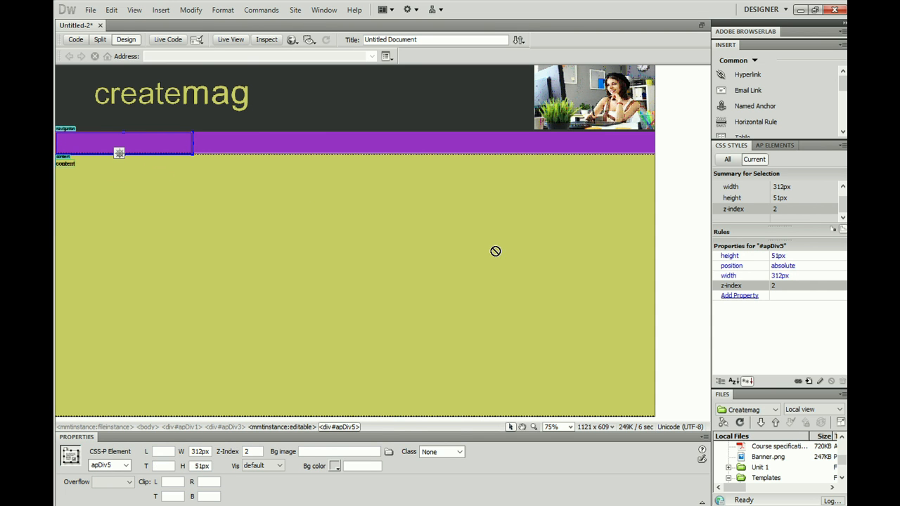
left_click(777, 256)
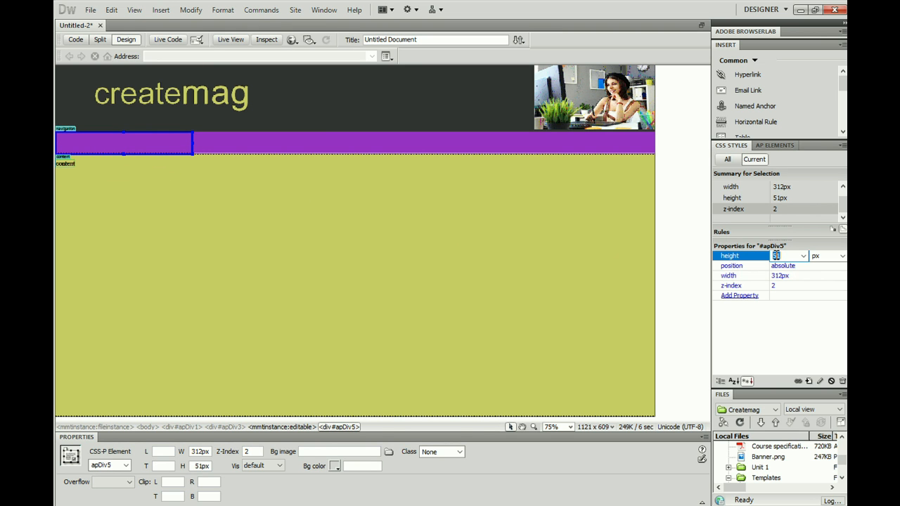
left_click_drag(781, 256, 777, 261)
type("0")
left_click(703, 280)
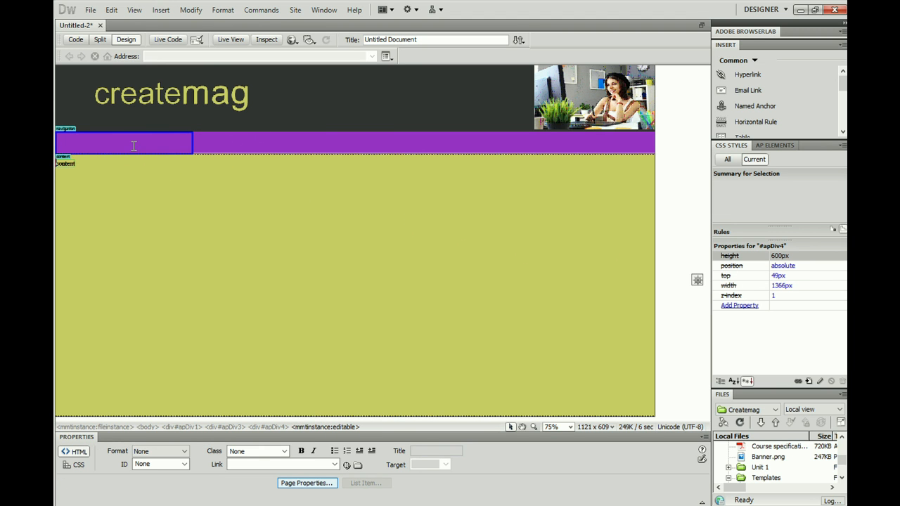
Enter "home" in the navigation AP Div and add a color property of #FFF to its rule.
left_click(107, 143)
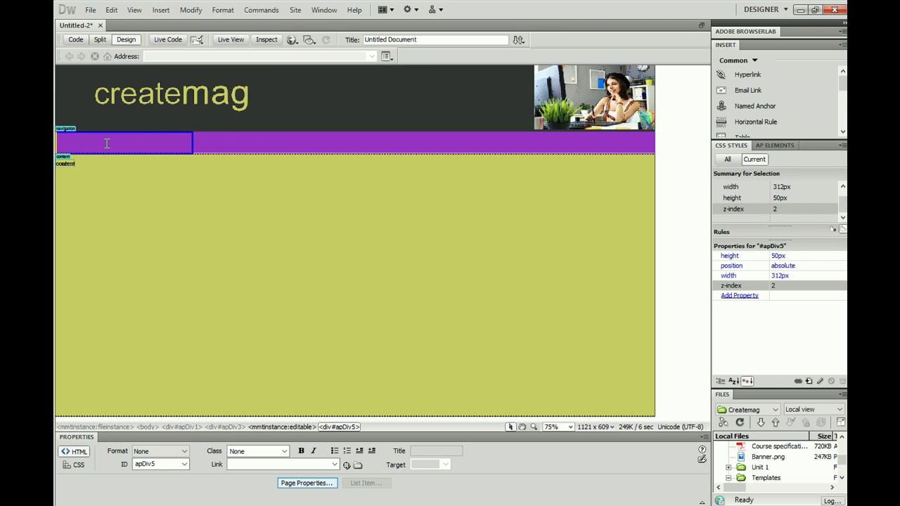
type("home")
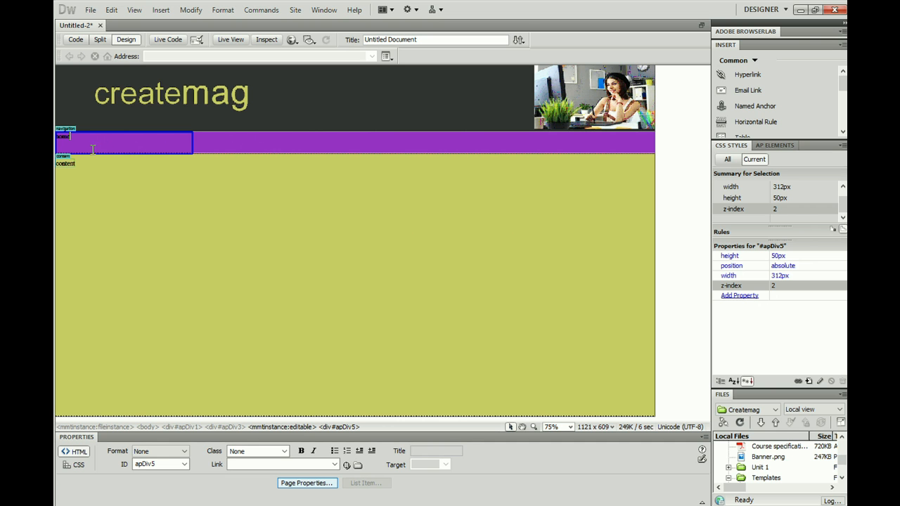
left_click_drag(75, 137, 56, 138)
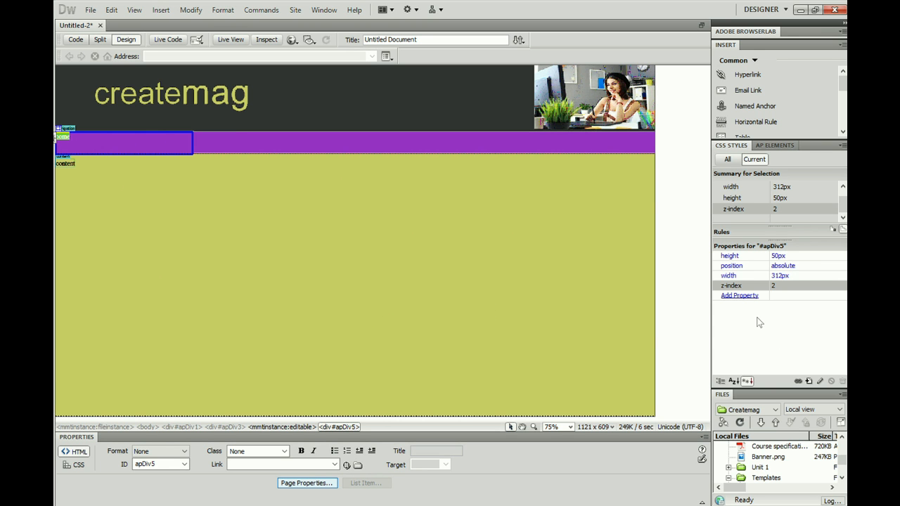
left_click(740, 296)
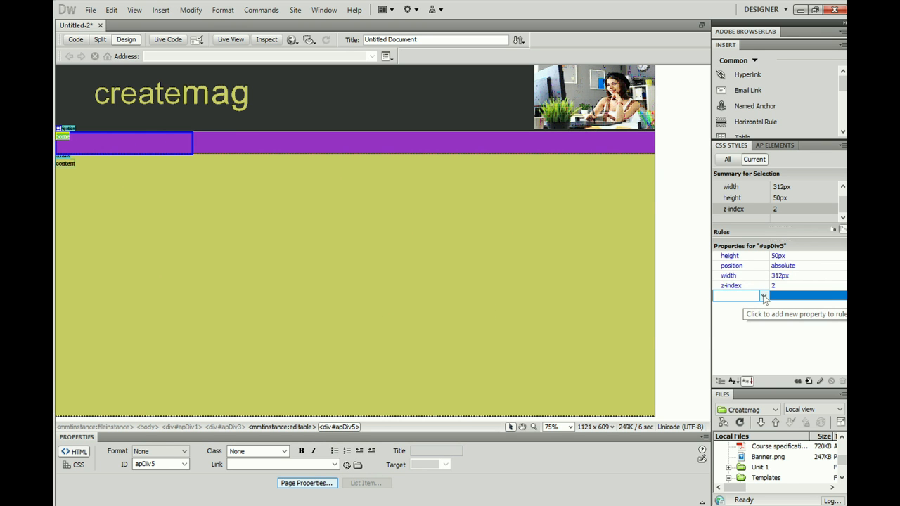
left_click(764, 296)
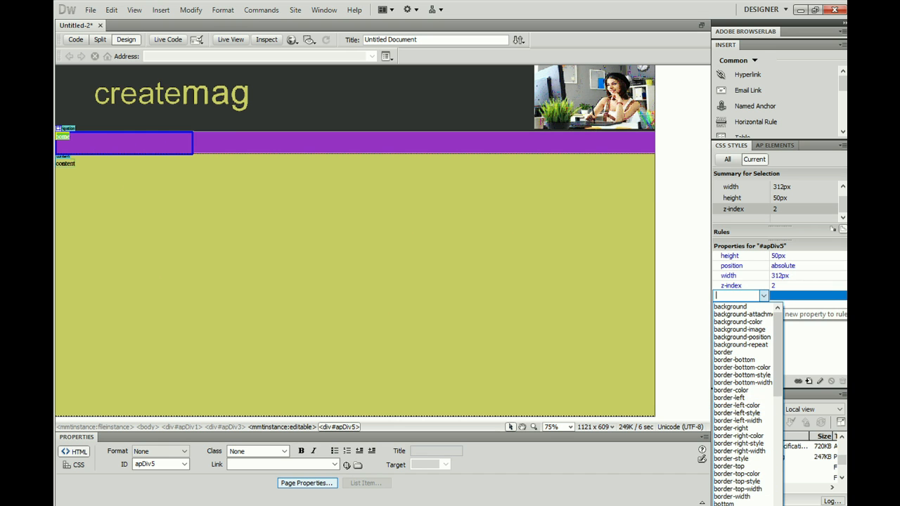
type("color")
key("Return")
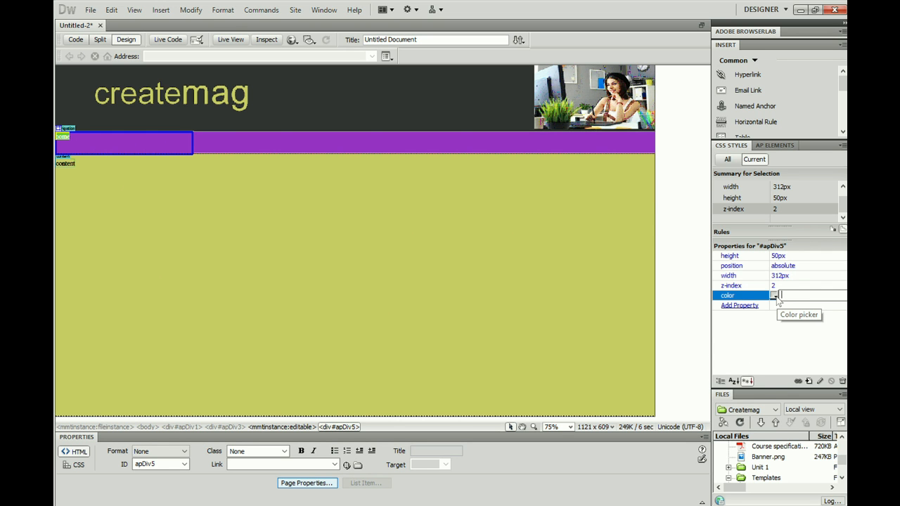
left_click(775, 296)
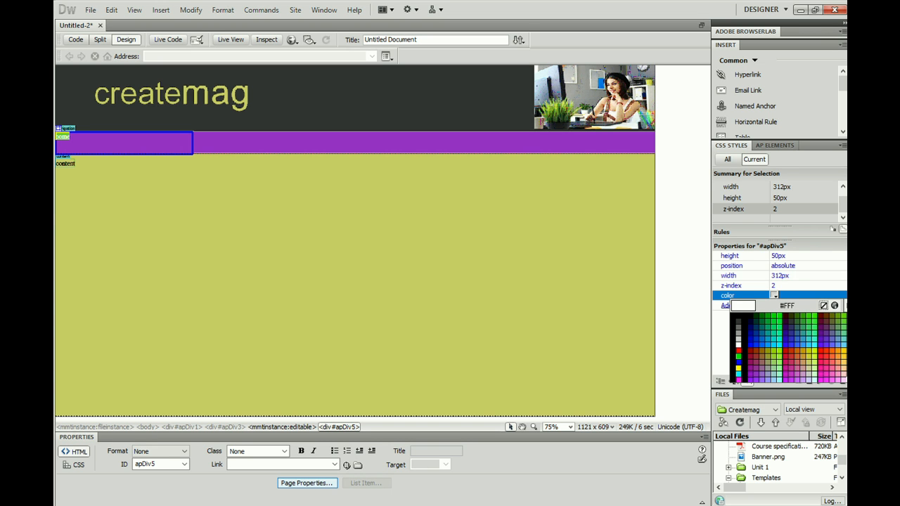
left_click(844, 379)
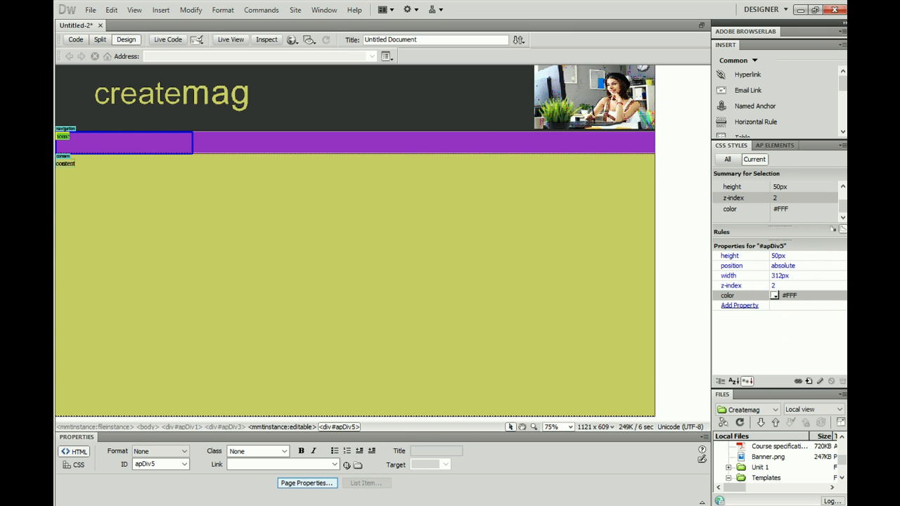
Add a font-size property of 36 px to the rule of the "home" AP Div.
left_click(765, 310)
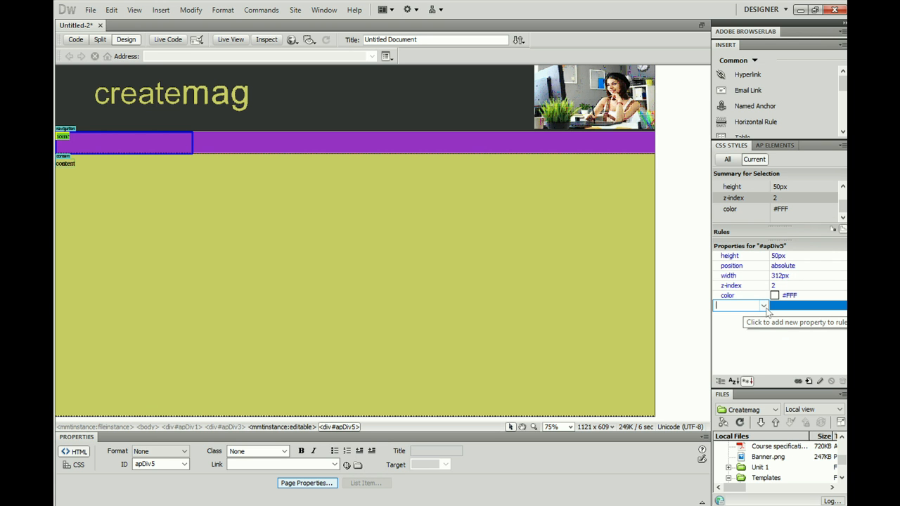
left_click(765, 307)
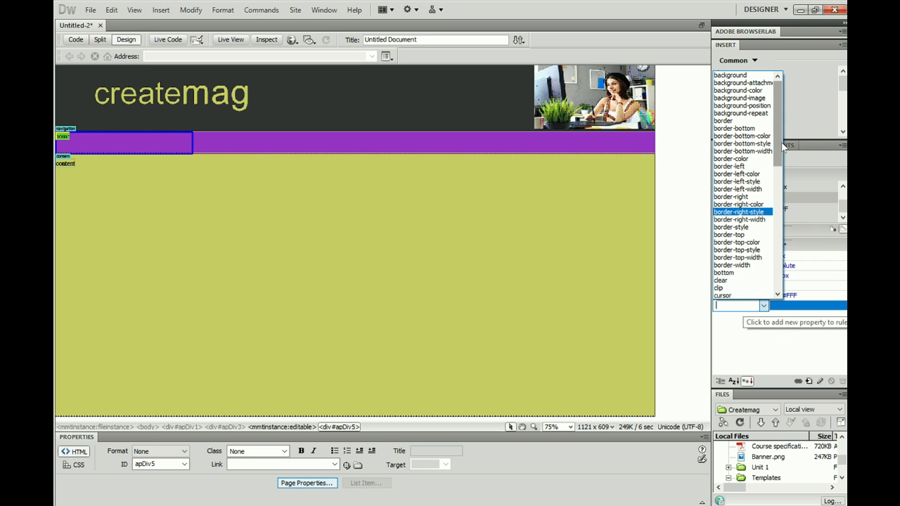
scroll(778, 175, "down", 7)
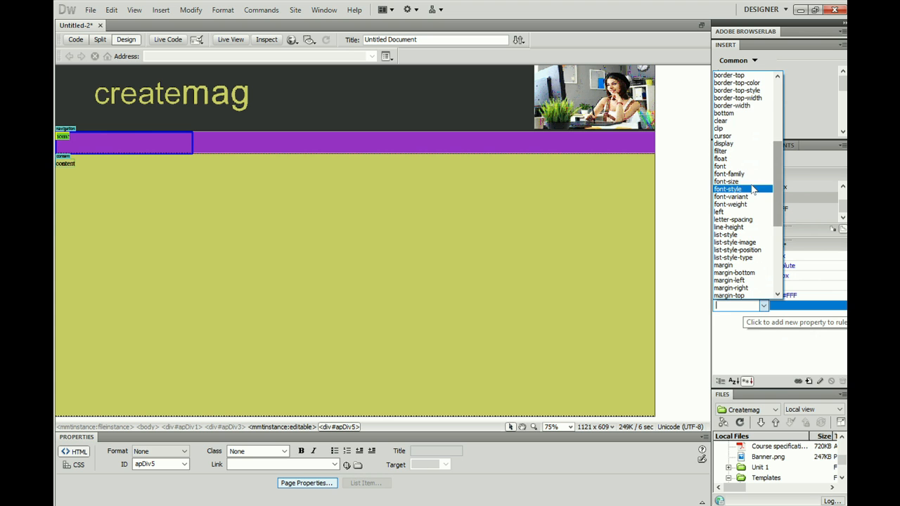
left_click(732, 185)
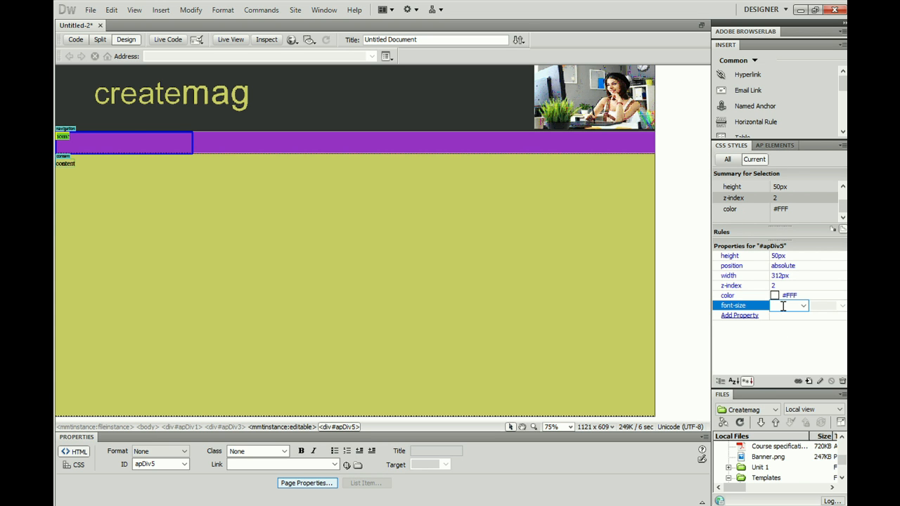
type("36")
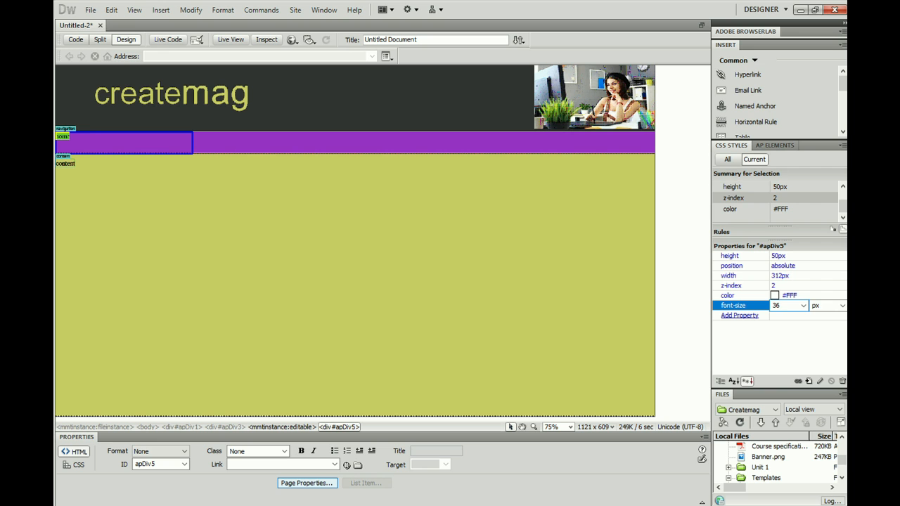
Add a text-align property of center to the rule of the "home" AP Div.
left_click(746, 316)
left_click(763, 316)
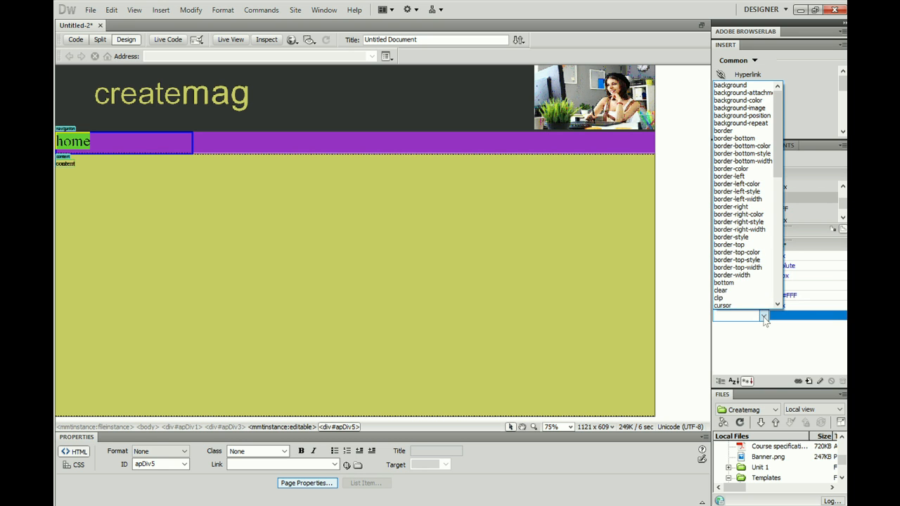
left_click_drag(779, 169, 780, 294)
left_click(730, 244)
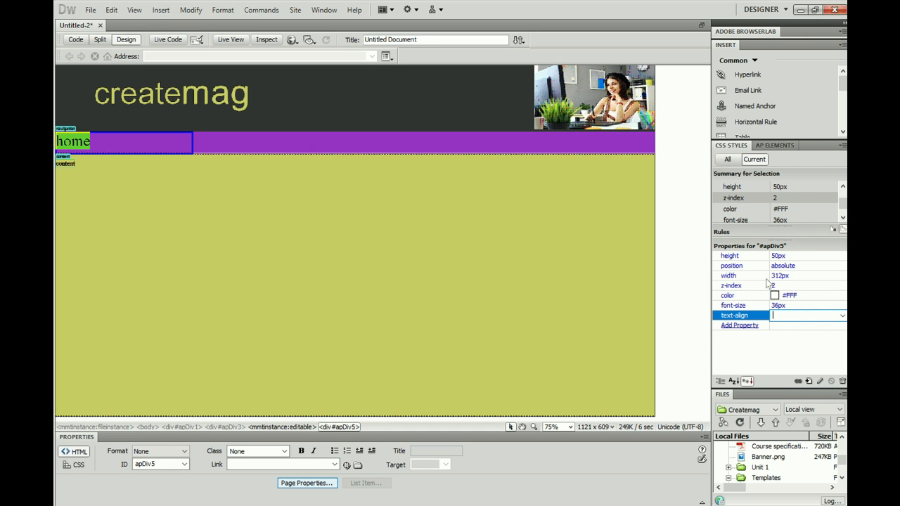
left_click(843, 317)
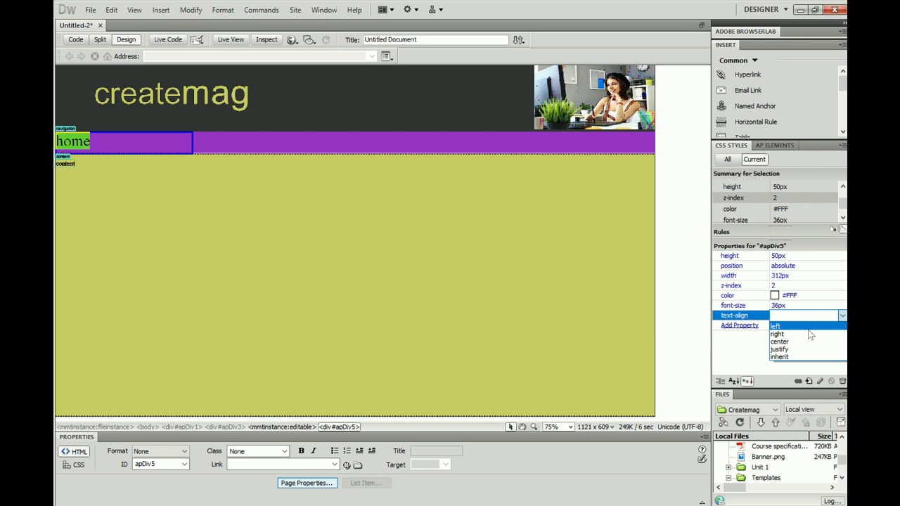
left_click(790, 343)
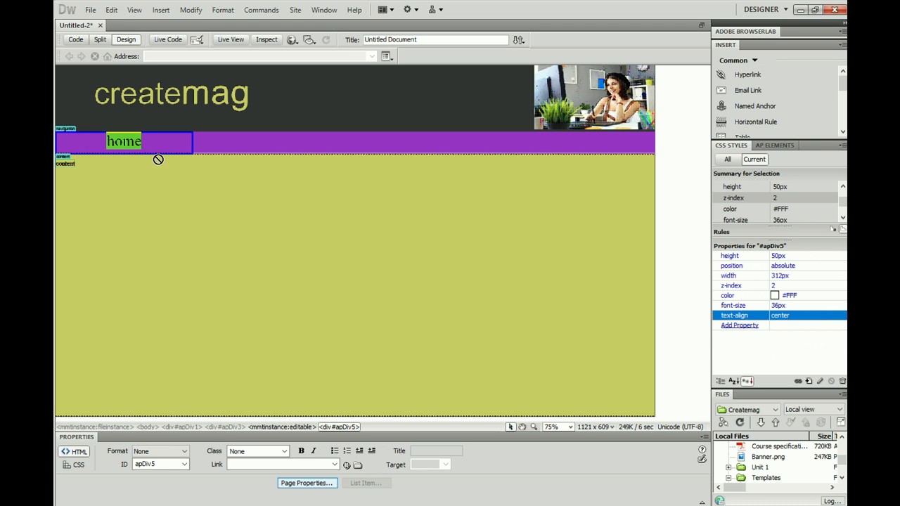
Capitalise the navigation text so that it reads "Home".
left_click(201, 147)
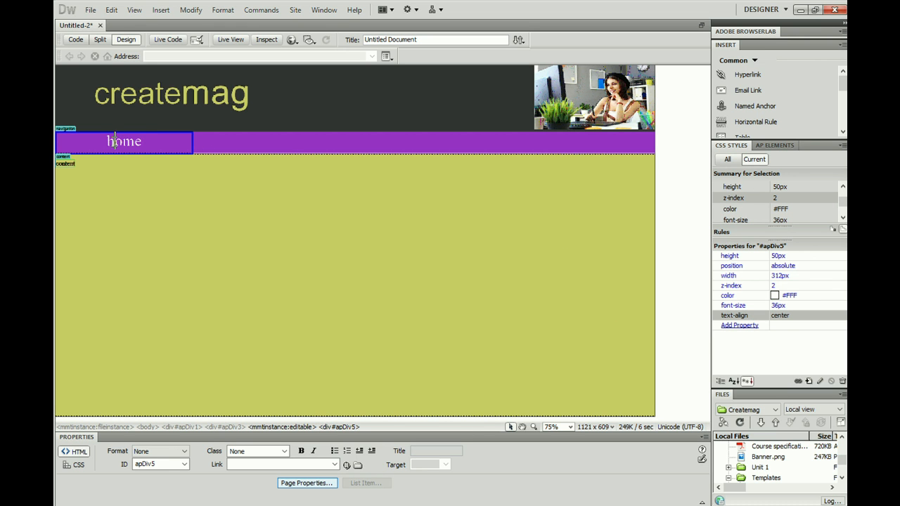
left_click_drag(115, 141, 107, 142)
type("H")
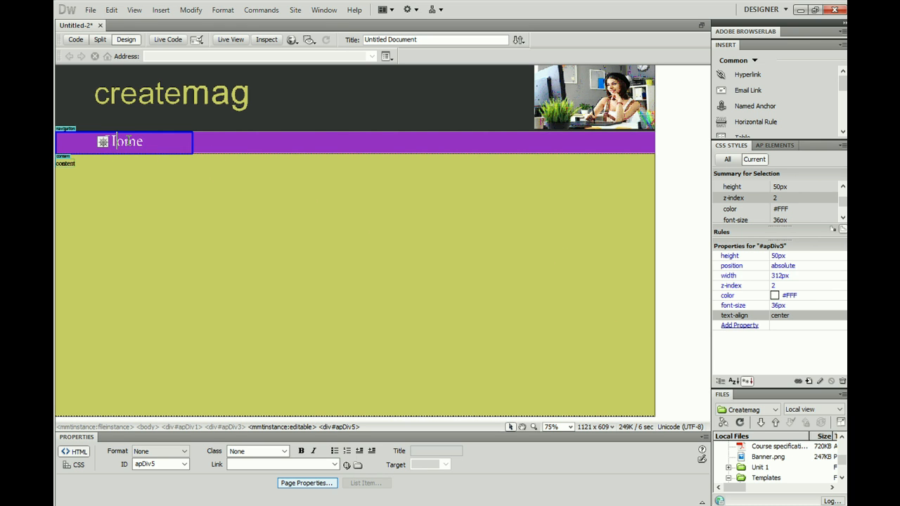
Change the color property of the "Home" AP Div to dark grey #333.
left_click_drag(146, 142, 775, 295)
left_click(775, 296)
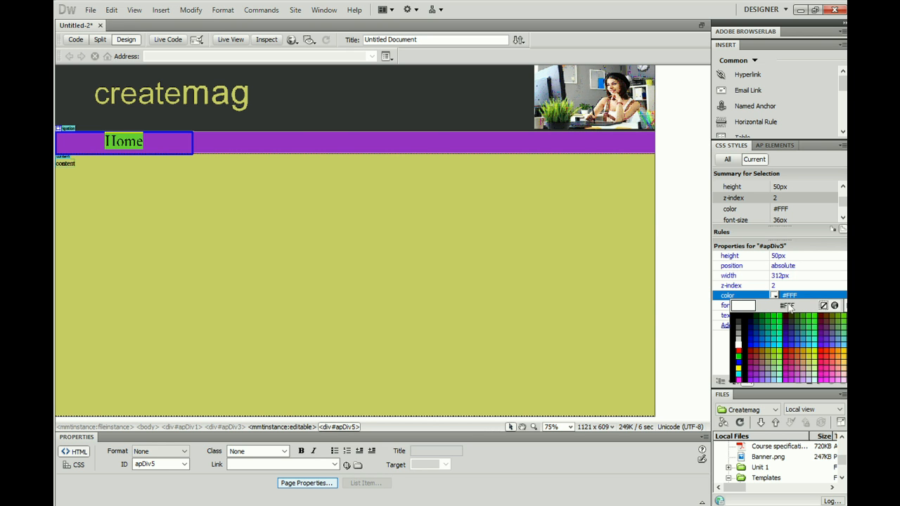
left_click(738, 321)
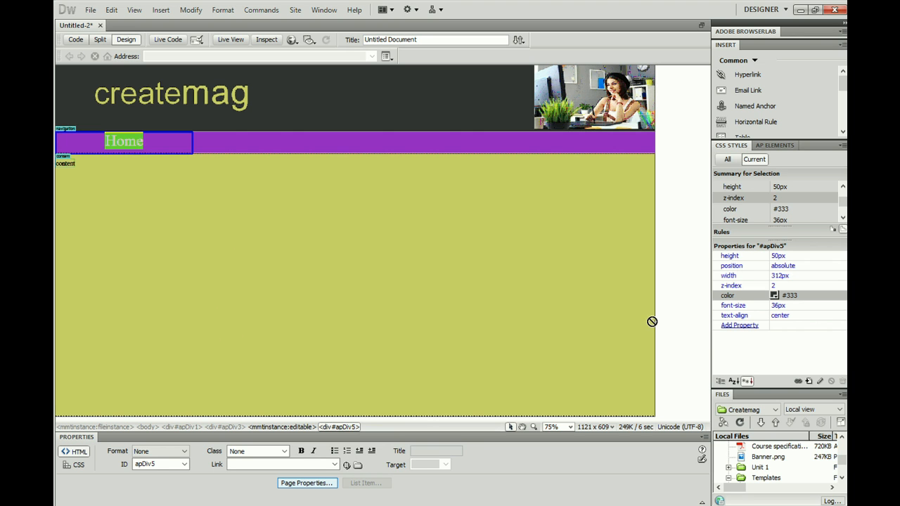
left_click(565, 289)
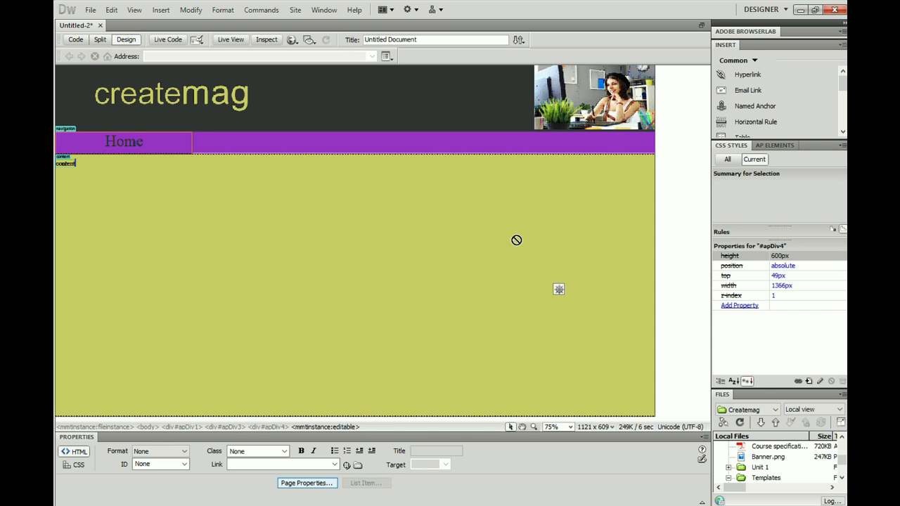
Add a padding-top property of 10 px to the rule of the "Home" AP Div.
left_click(144, 141)
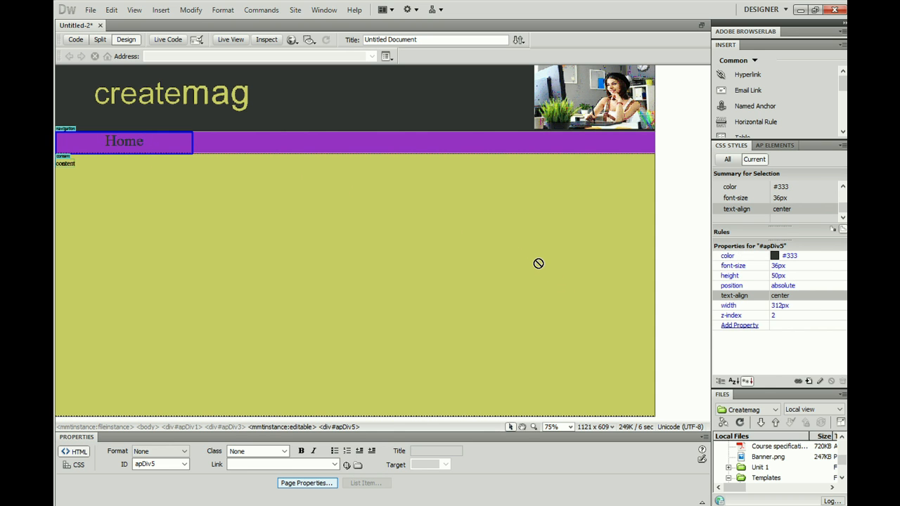
left_click(749, 325)
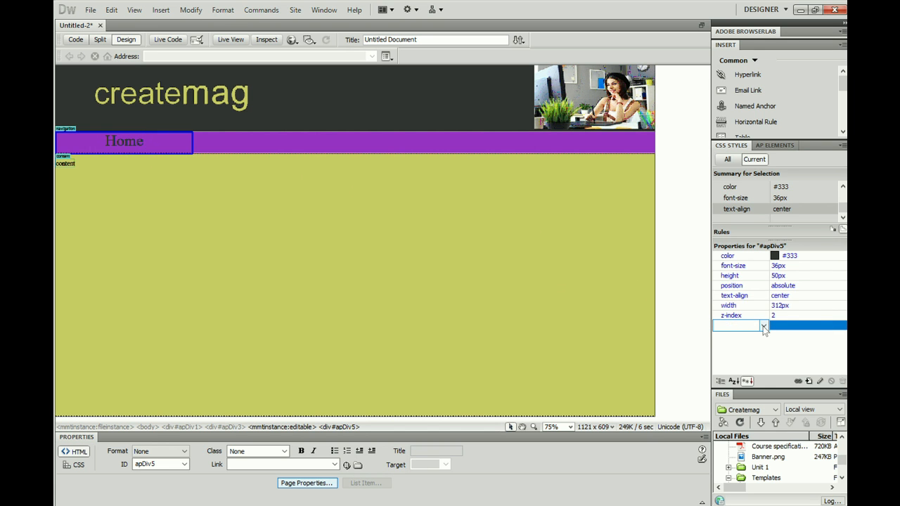
left_click(764, 325)
left_click_drag(786, 153, 787, 241)
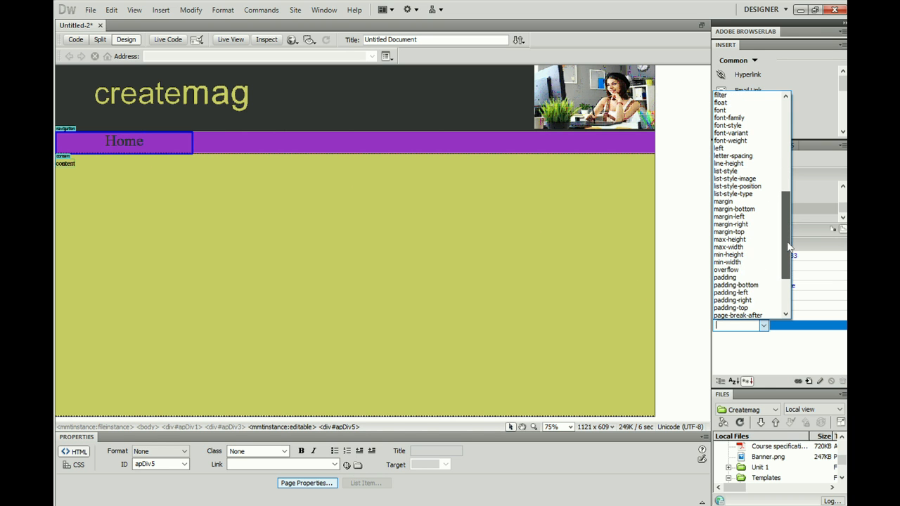
left_click(744, 311)
type("10")
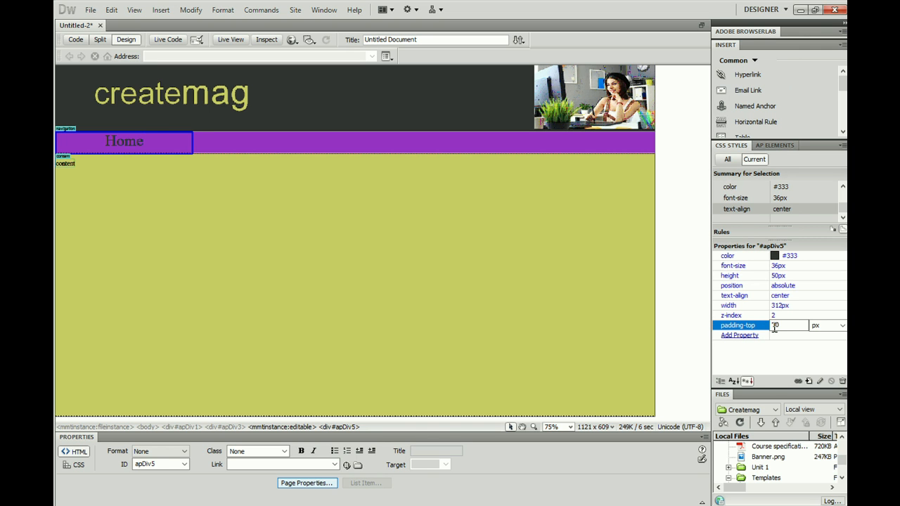
left_click(649, 317)
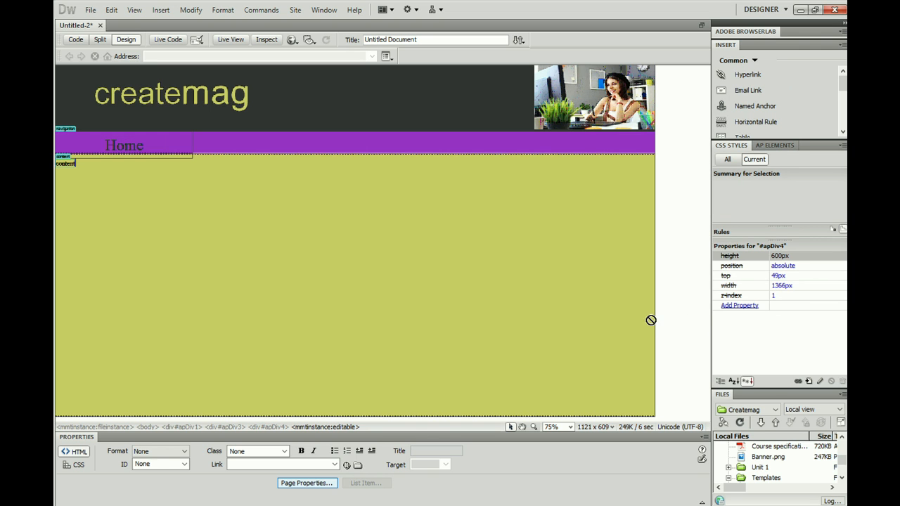
Reduce the "Home" AP Div's height to 40 px and move it along the navigation bar to a left offset of about 64 px.
left_click(135, 158)
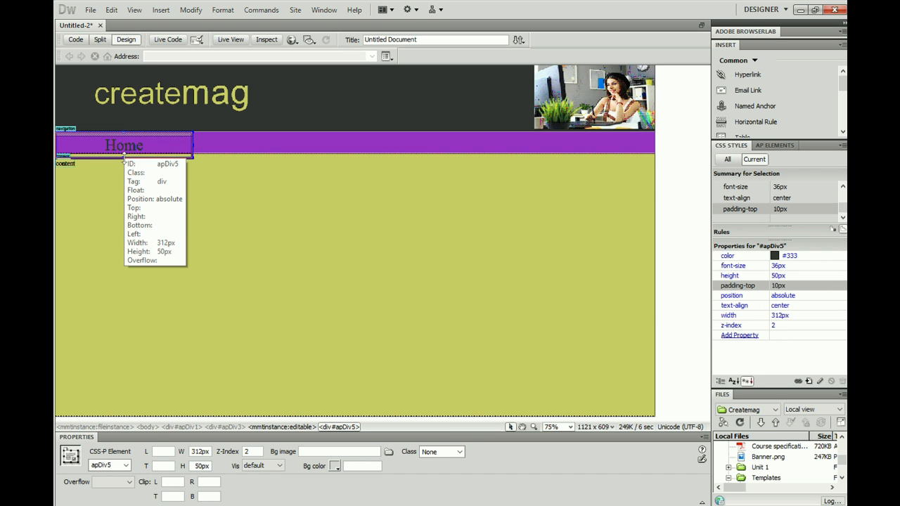
left_click_drag(127, 154, 125, 148)
left_click(218, 210)
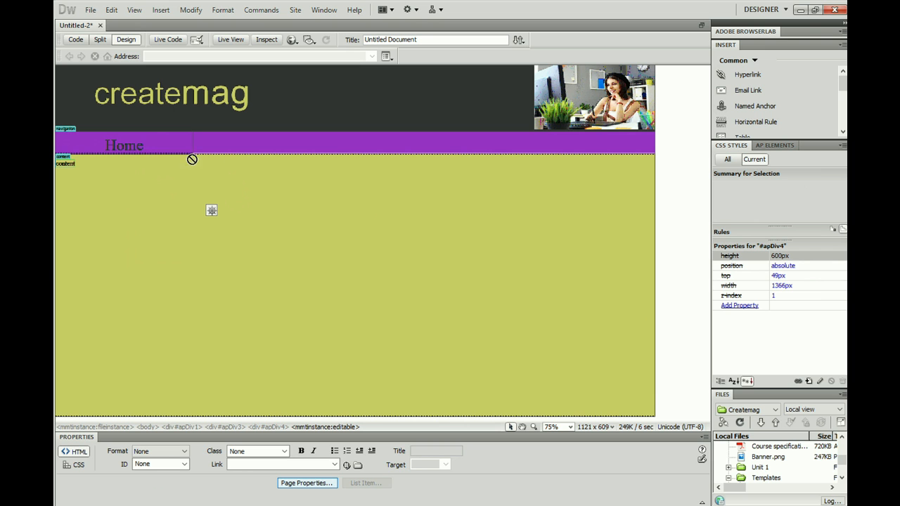
left_click(139, 153)
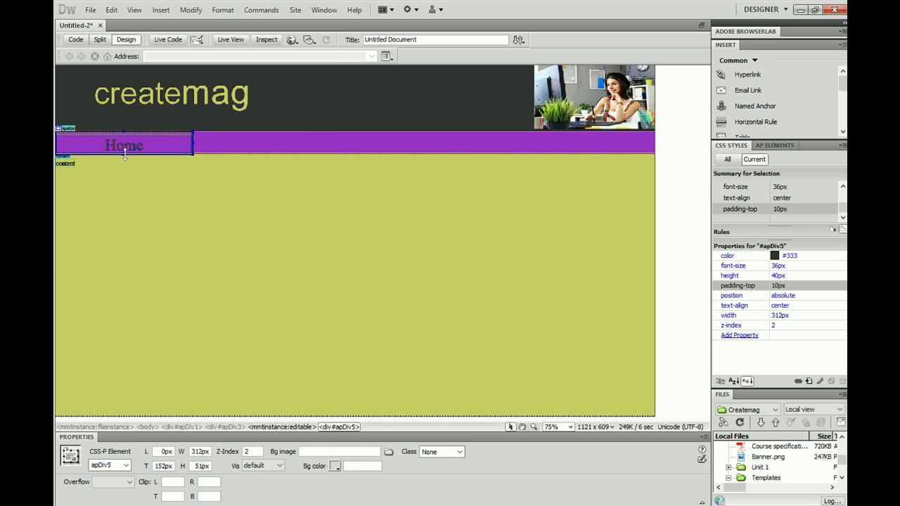
left_click(199, 209)
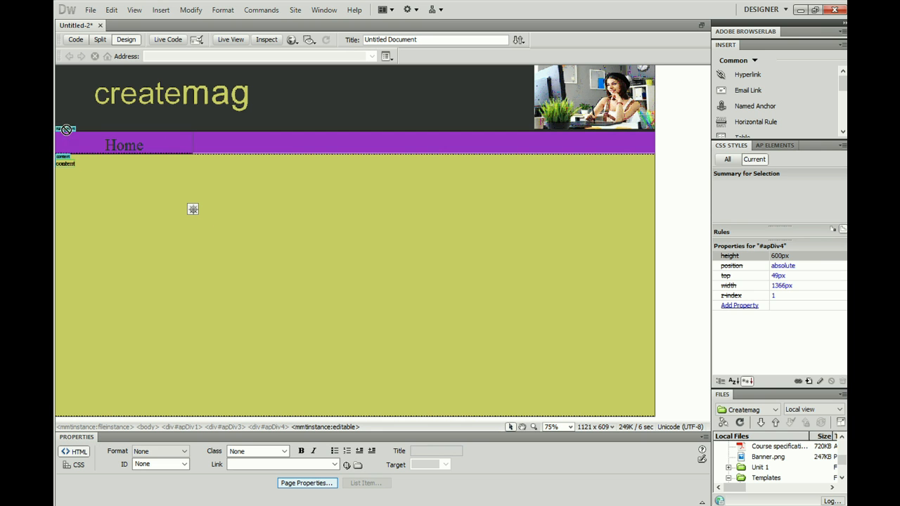
left_click(152, 154)
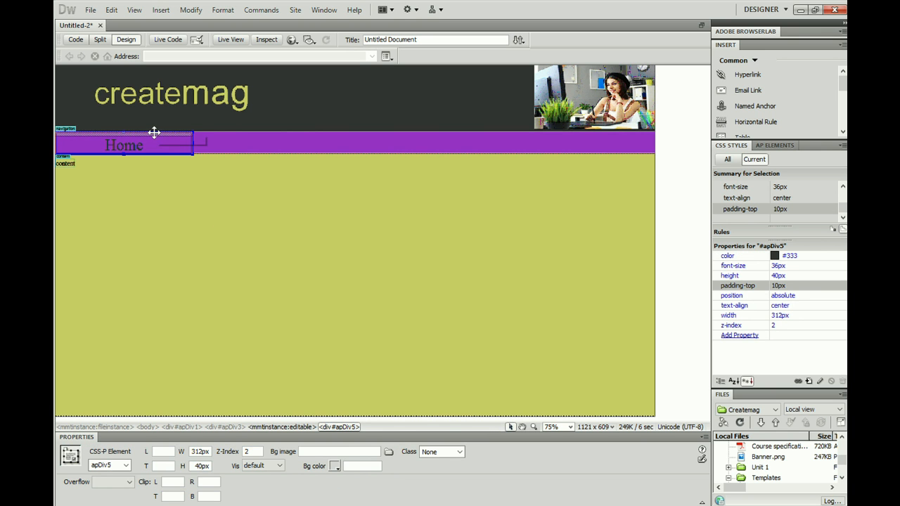
left_click_drag(181, 134, 209, 133)
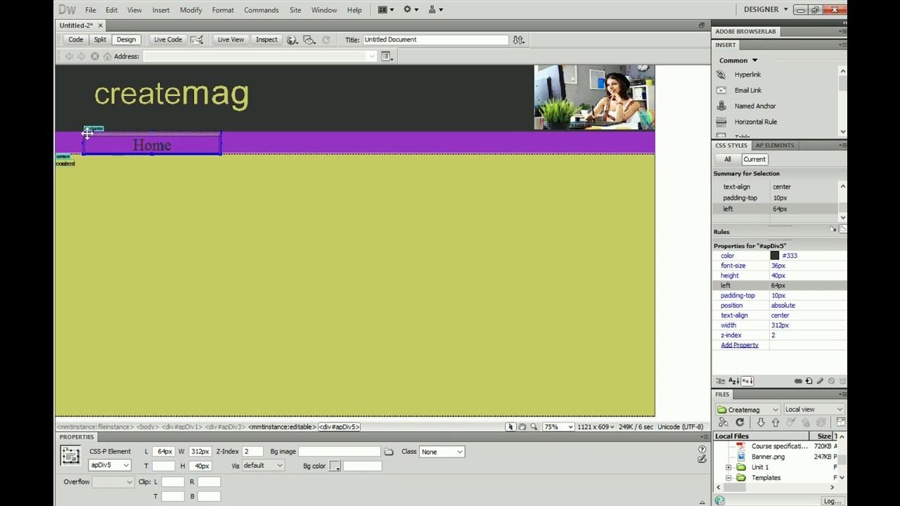
Insert a second AP Div into the navigation region and shrink it to about 201 px wide and 54 px high.
left_click(89, 130)
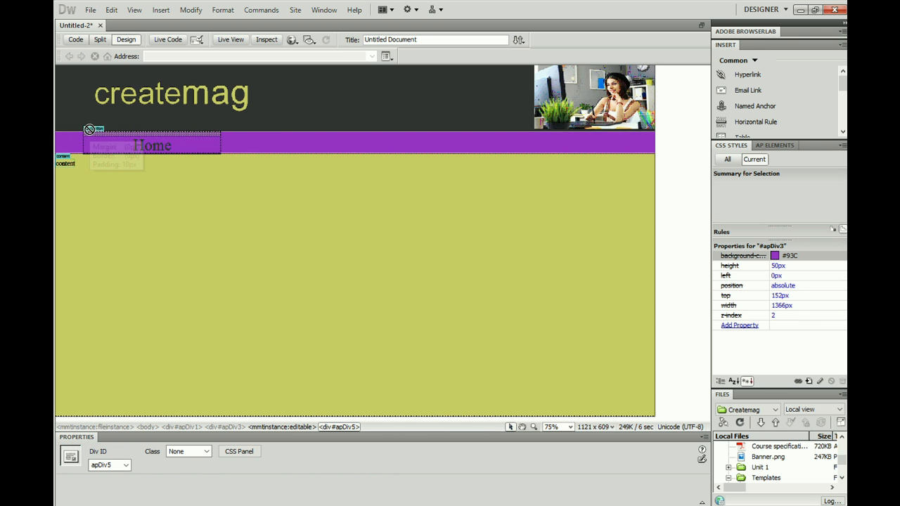
left_click(160, 11)
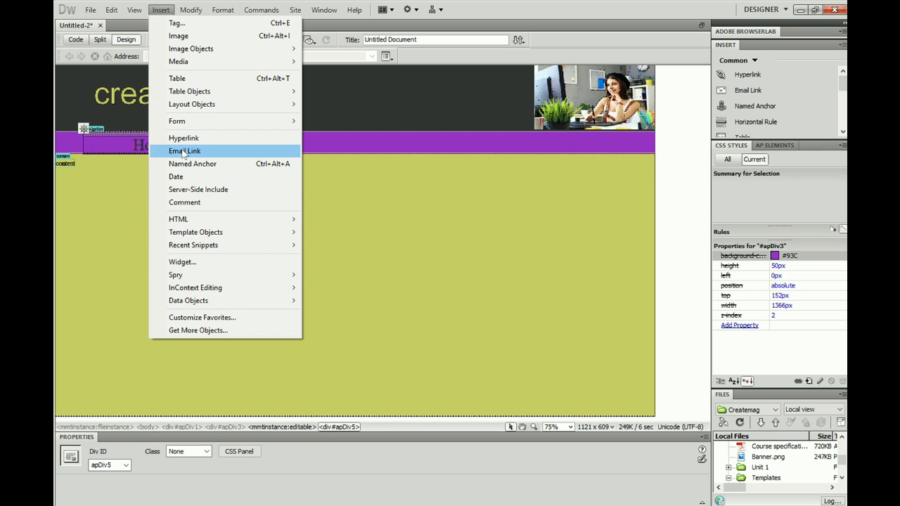
mouse_move(192, 107)
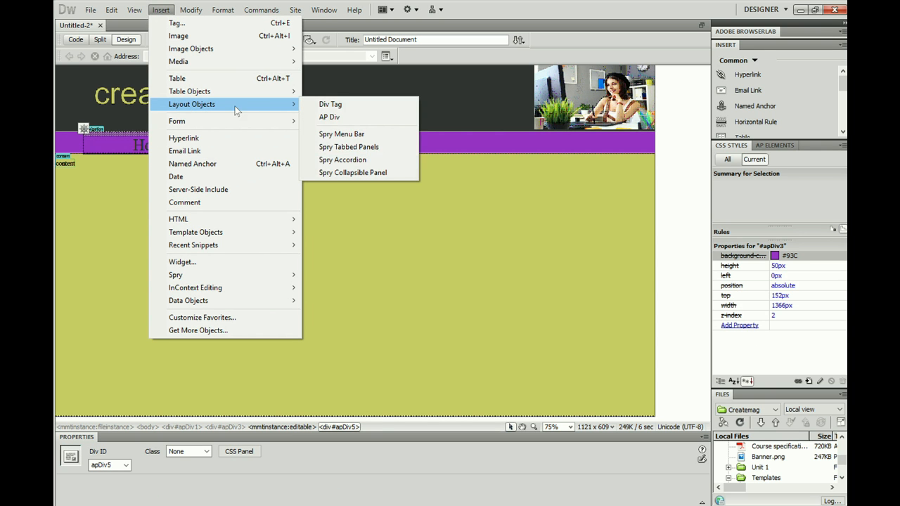
left_click(328, 117)
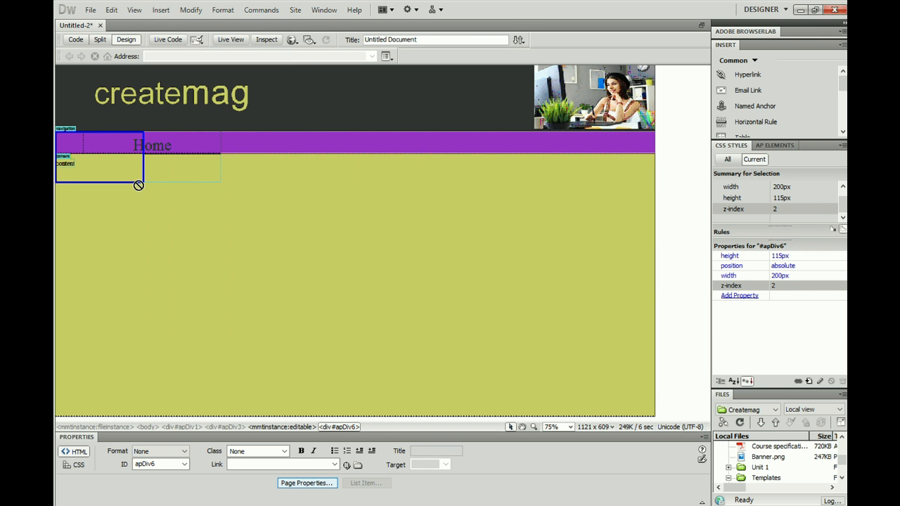
left_click(143, 182)
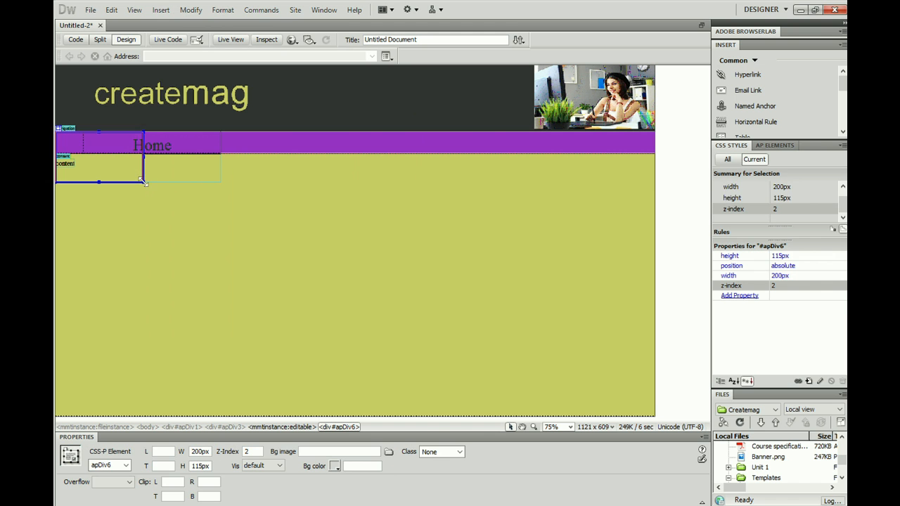
left_click_drag(143, 182, 143, 155)
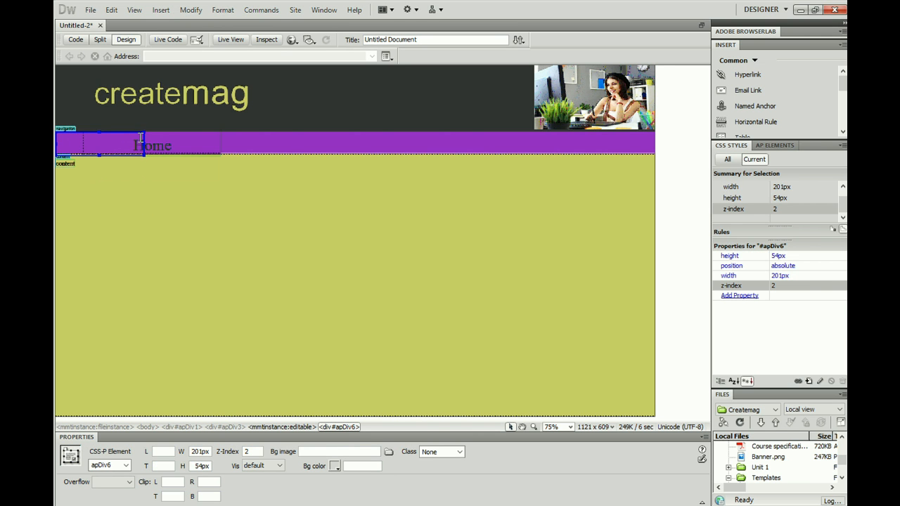
Move the "Home" AP Div further along the purple bar to a left offset of about 236 px, clear of the empty AP Div.
left_click(211, 148)
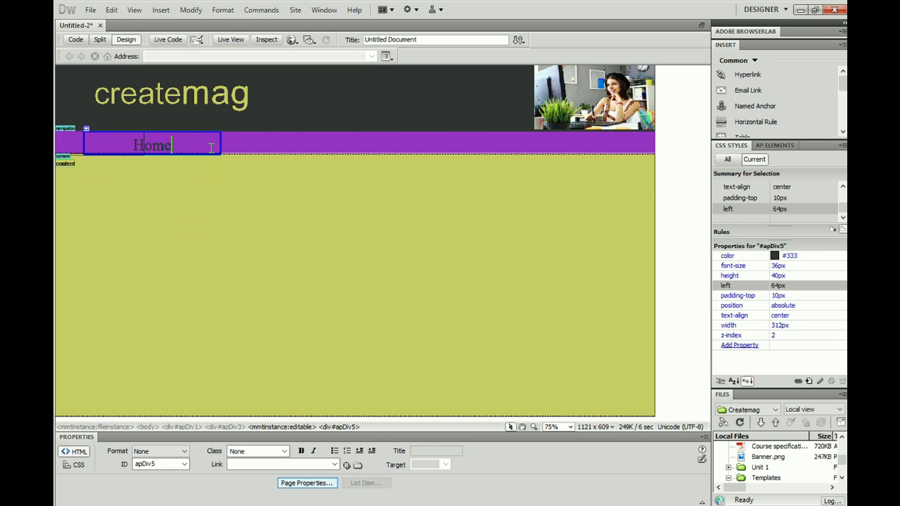
left_click(215, 137)
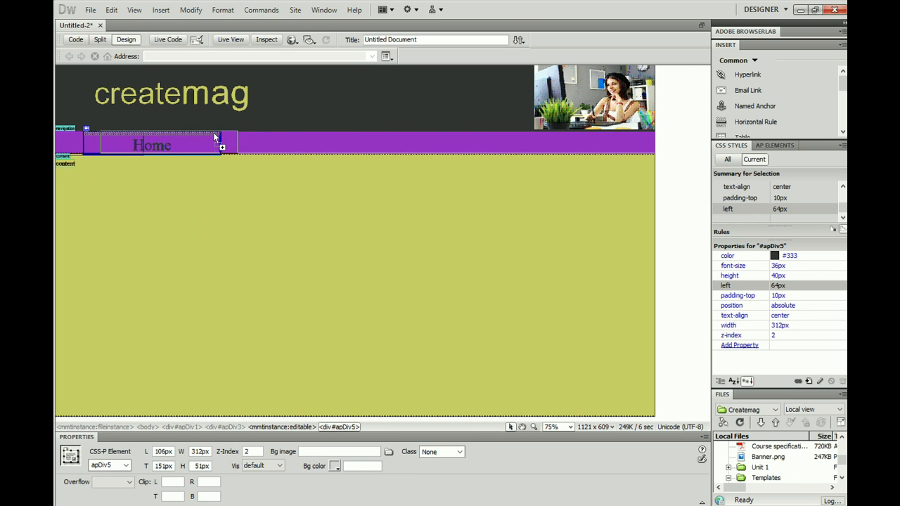
left_click_drag(215, 137, 268, 136)
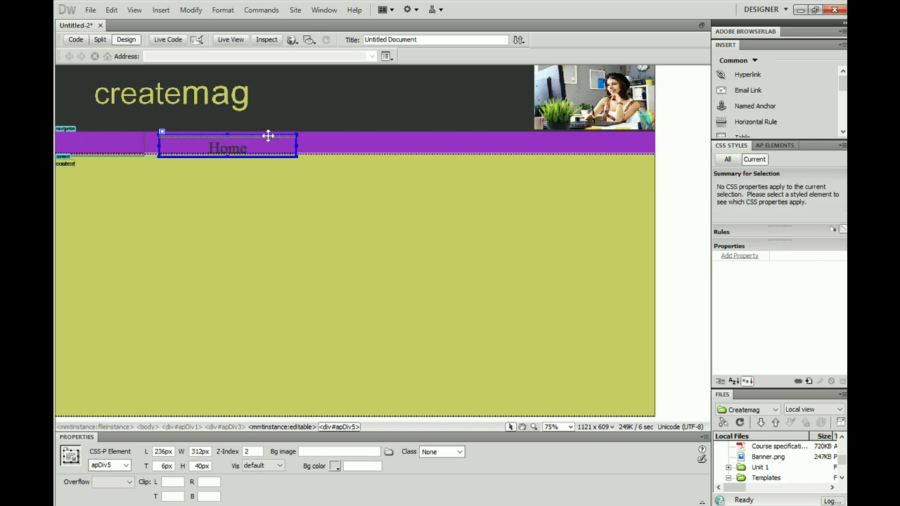
Place the empty AP Div just after "Home" at about 555 px left, and align the "Home" AP Div at 235 px left and -1 px top.
left_click(132, 144)
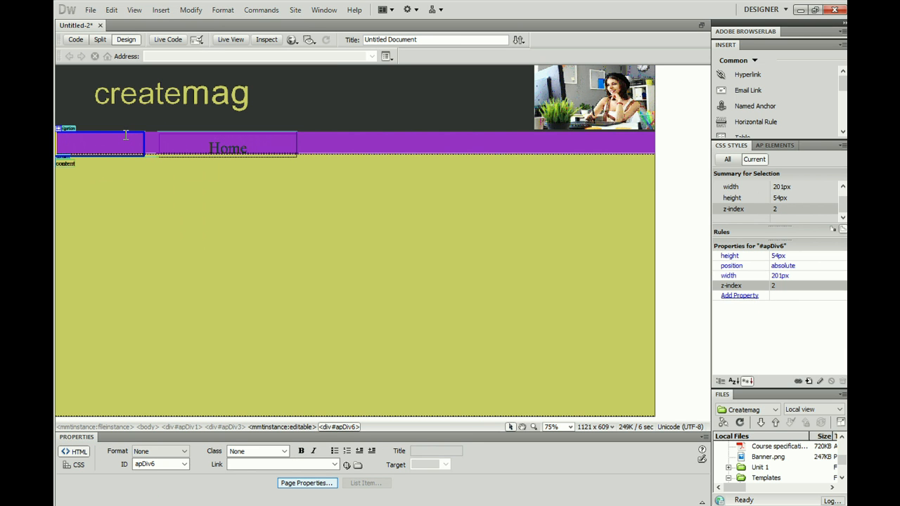
left_click_drag(122, 132, 365, 134)
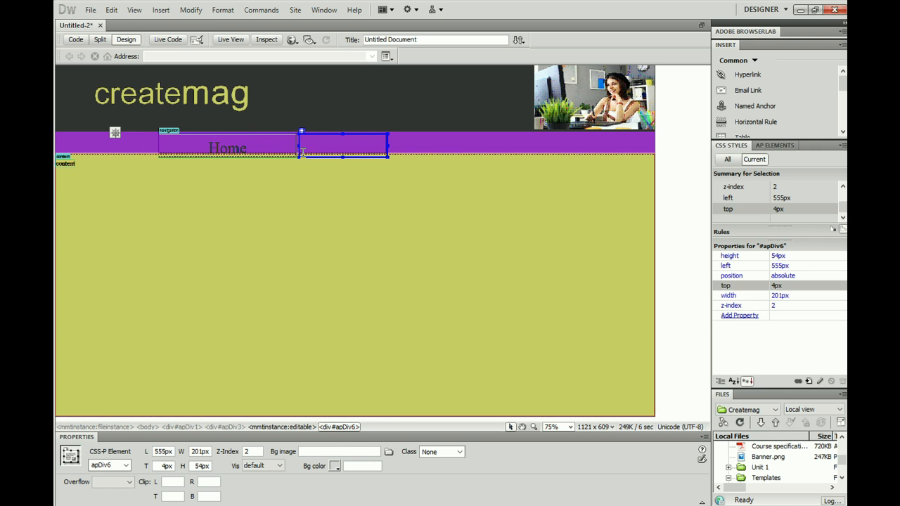
left_click(249, 133)
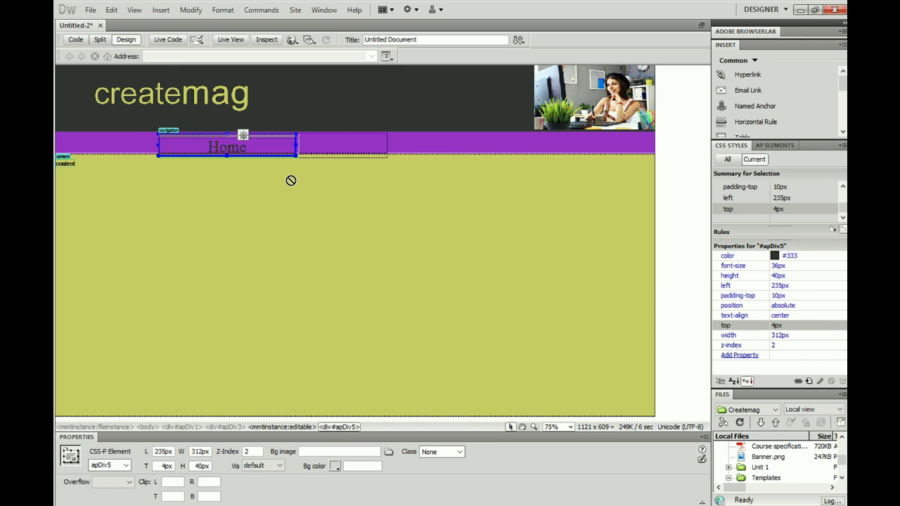
left_click_drag(273, 133, 272, 132)
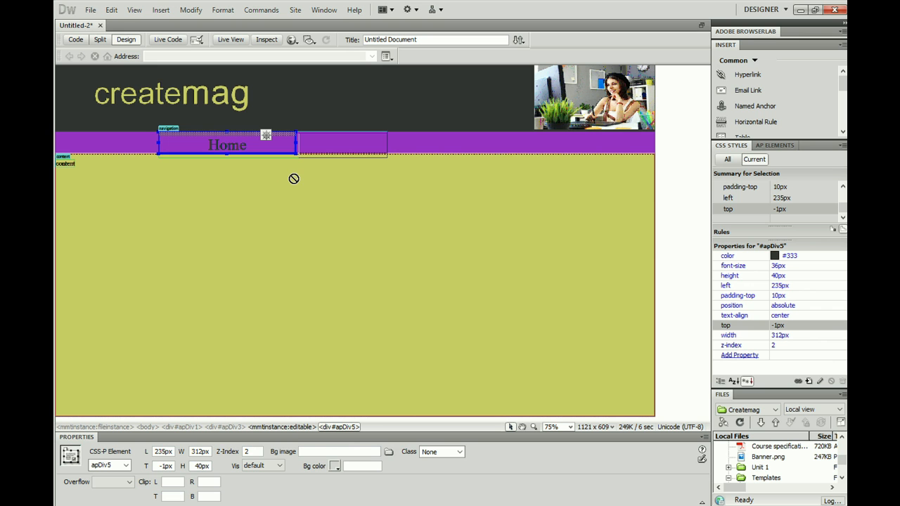
Insert an AP Div into the content region and move it to about 3 px left and -1 px top.
left_click(67, 164)
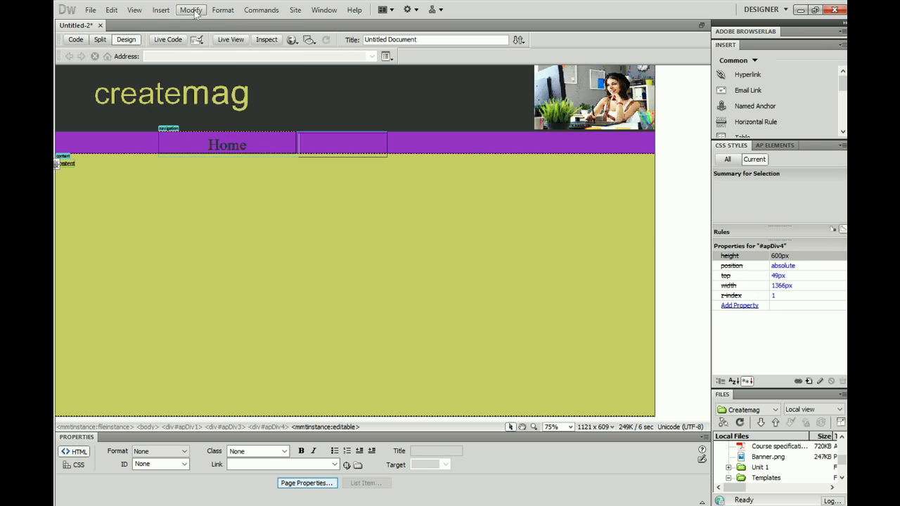
left_click(161, 12)
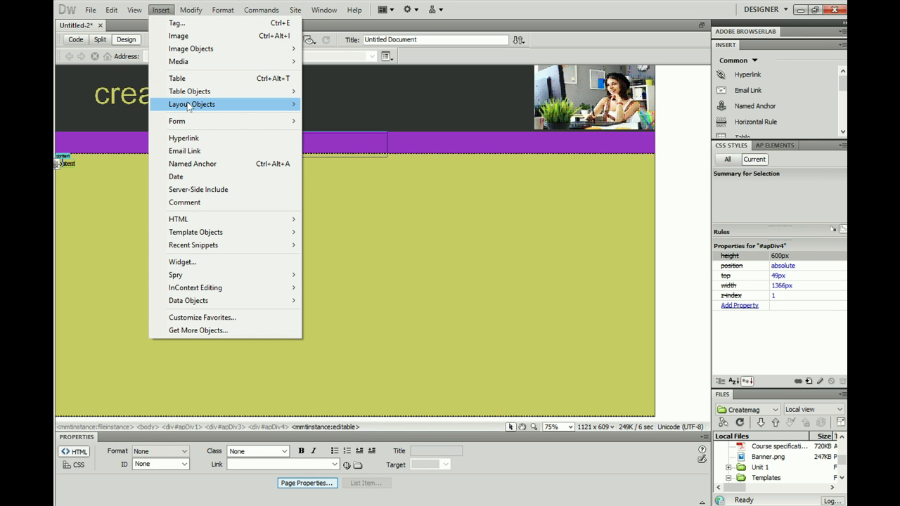
mouse_move(188, 105)
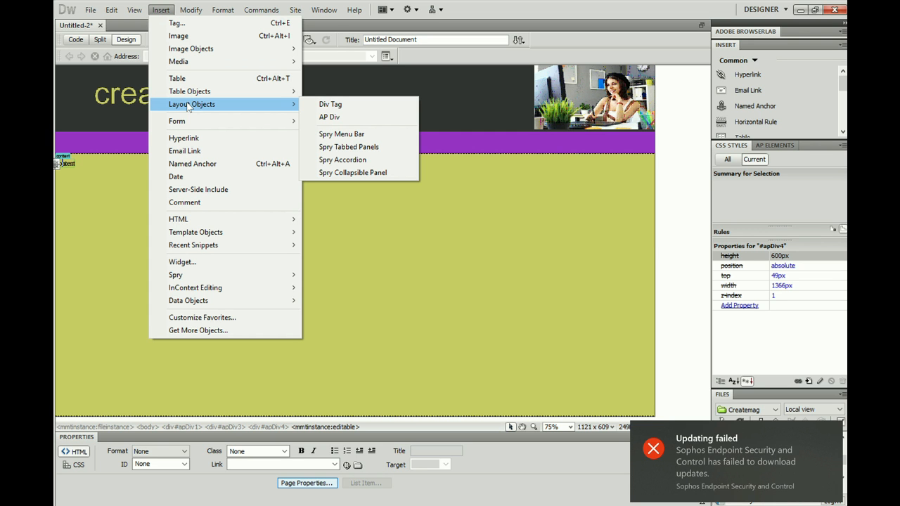
left_click(333, 117)
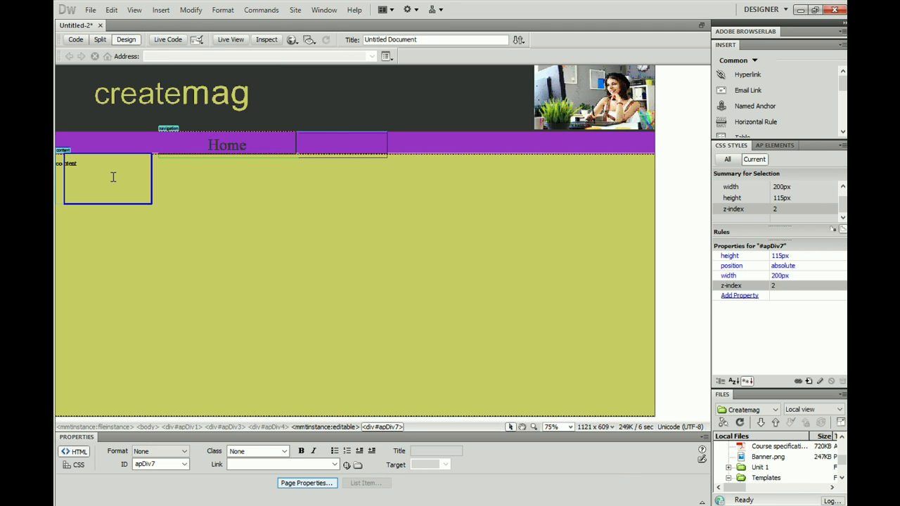
left_click(81, 202)
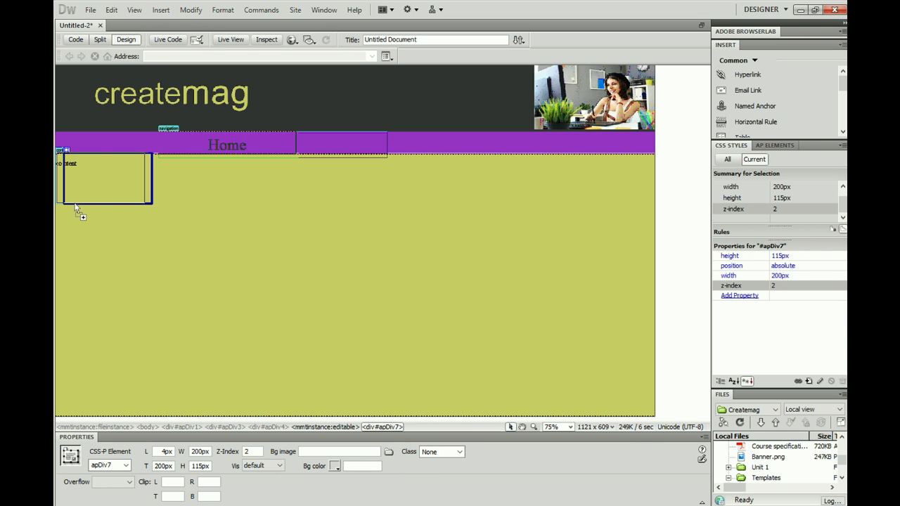
left_click_drag(74, 202, 75, 202)
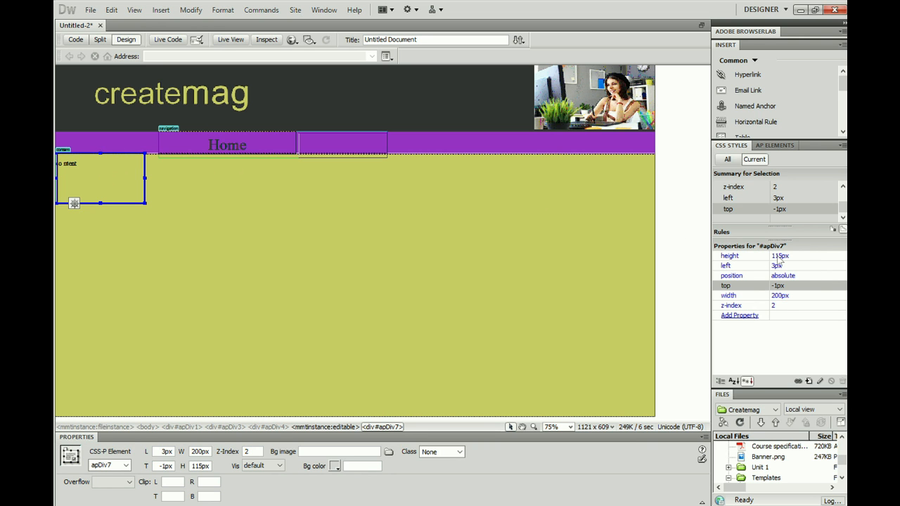
Set the content AP Div's width to 1366 px and height to 600 px.
left_click(778, 296)
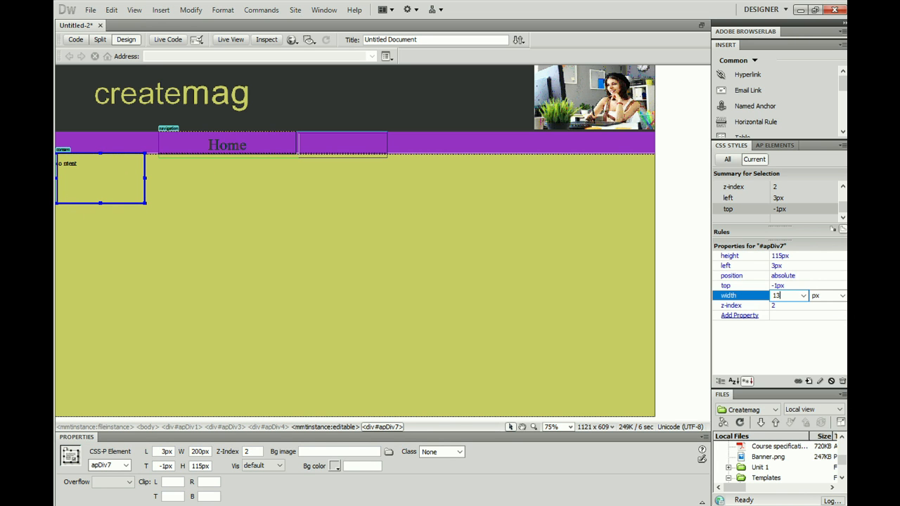
left_click(778, 256)
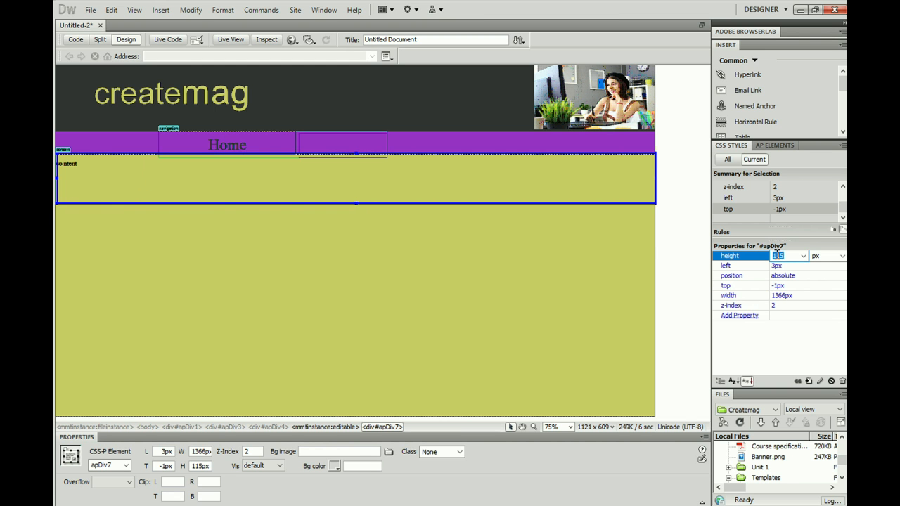
type("600")
left_click(696, 294)
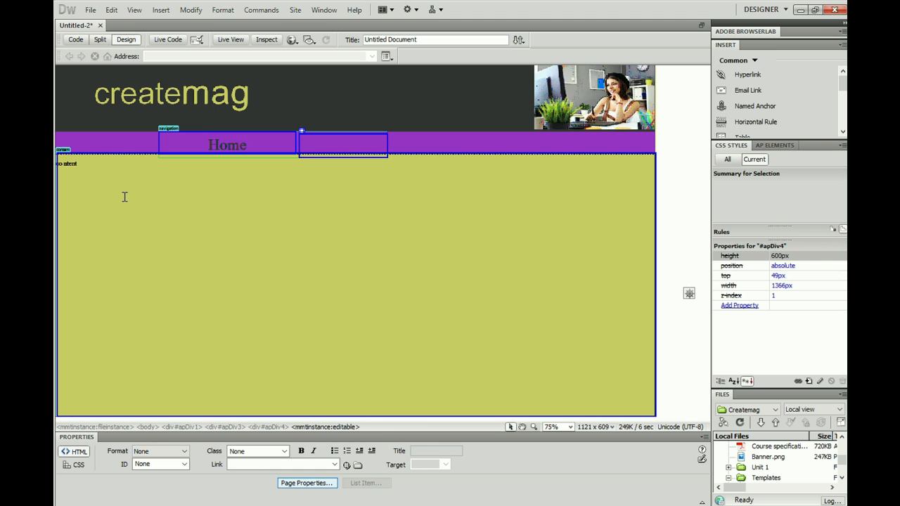
Nudge the empty AP Div beside "Home" upward to a top offset of -3 px.
left_click(335, 134)
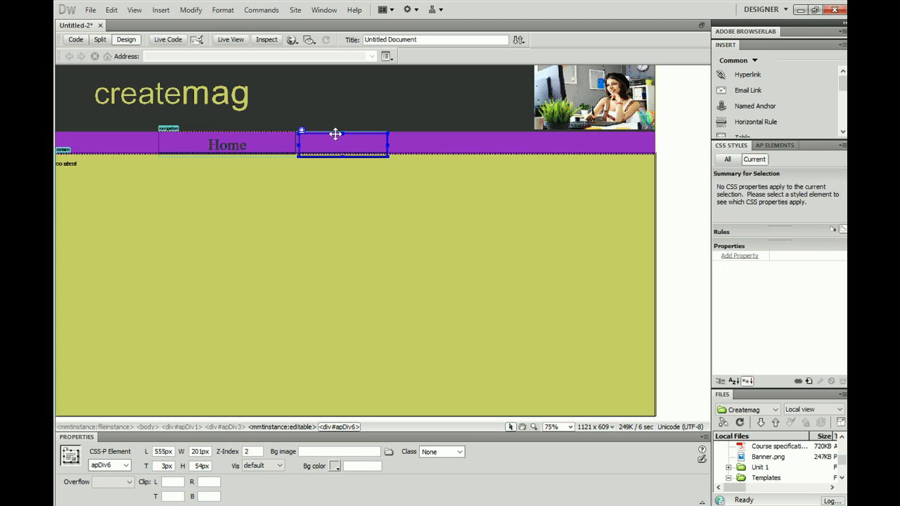
key("Up")
key("Up")
key("Up")
key("Up")
key("Up")
key("Up")
key("Up")
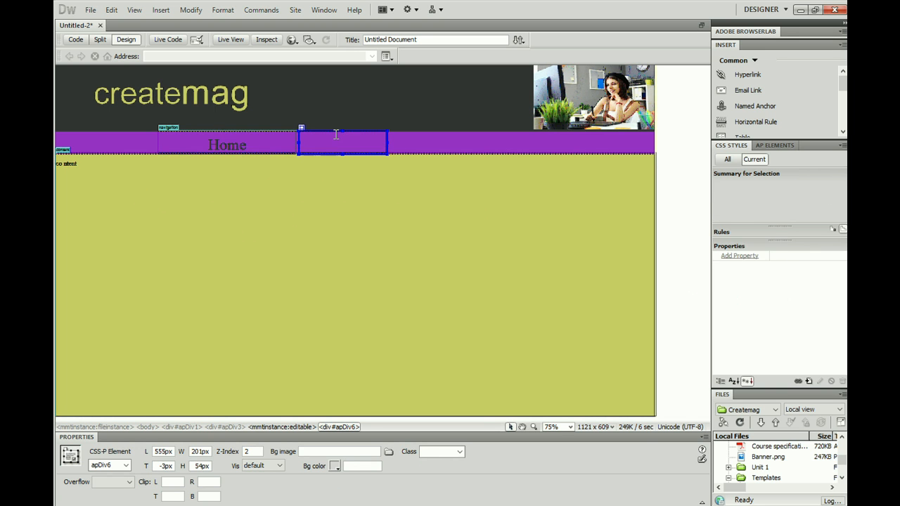
Enter the placeholder text "fyyfugughighiuogougougo" in the large content AP Div.
left_click(428, 255)
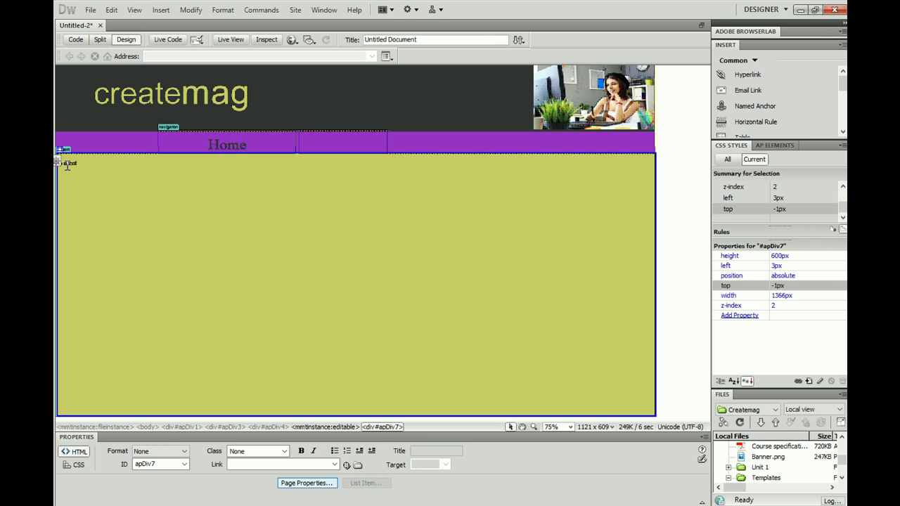
type("fyyfuguhghinog")
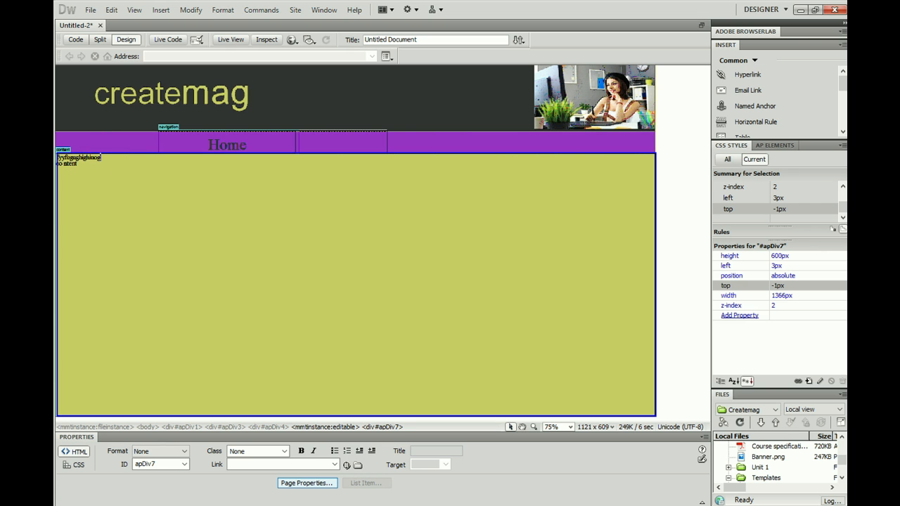
type("ougougo")
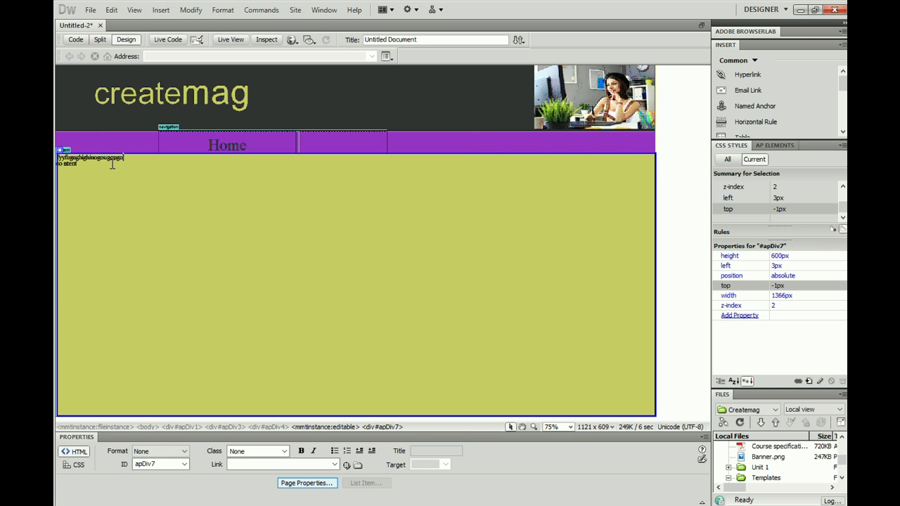
Add a font-size property of 28 px to the content AP Div's CSS rule.
left_click_drag(124, 158, 57, 161)
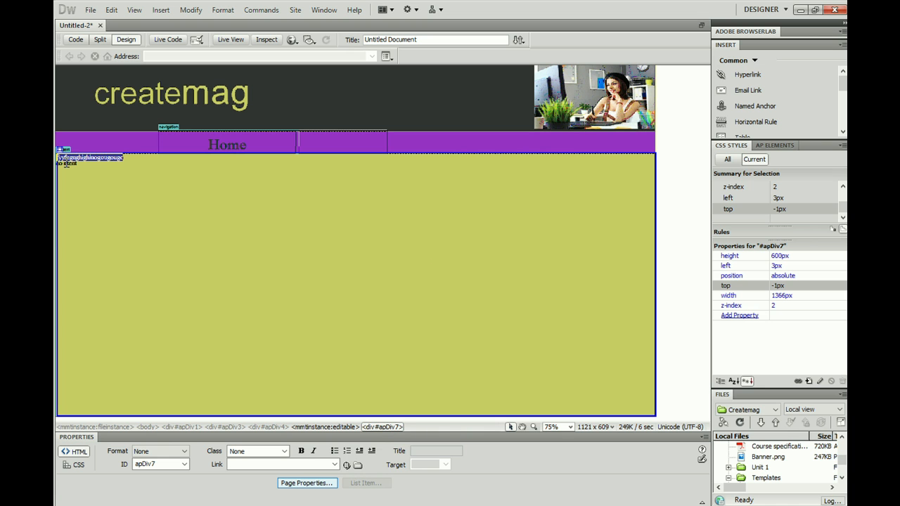
left_click(738, 316)
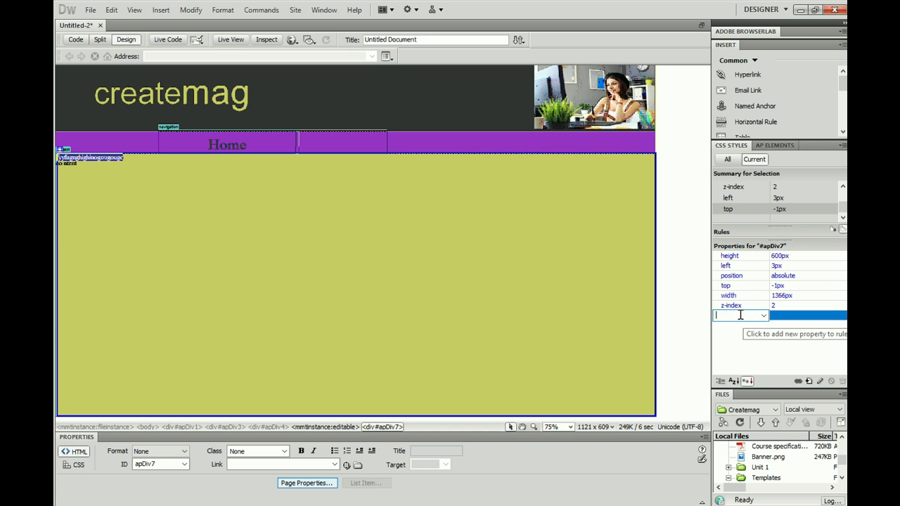
left_click(763, 317)
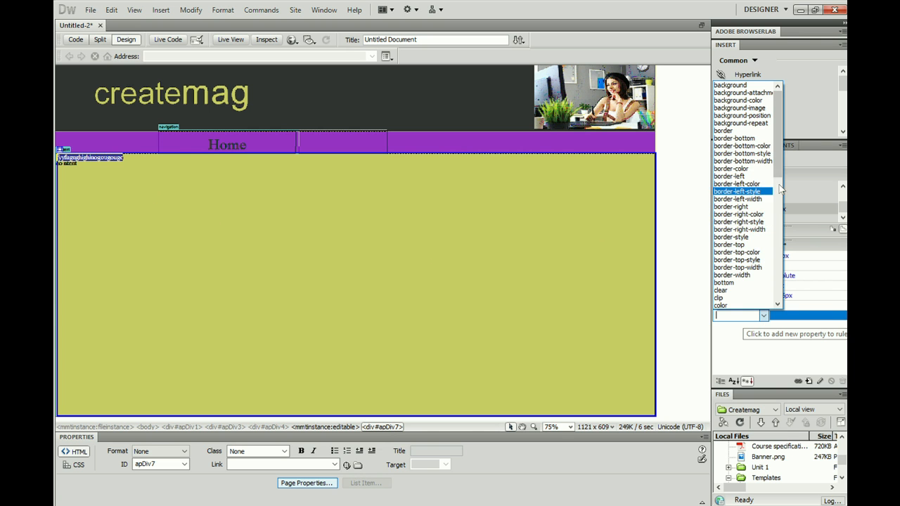
left_click_drag(777, 144, 787, 219)
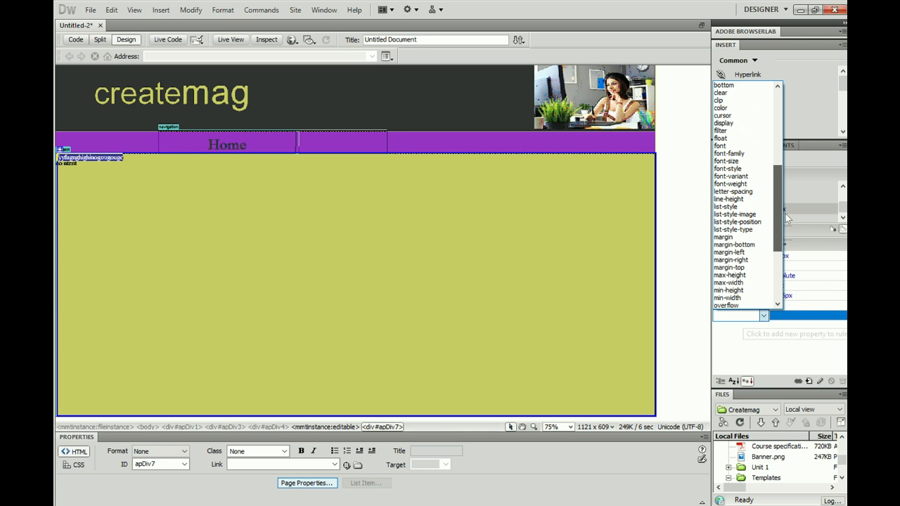
left_click(734, 162)
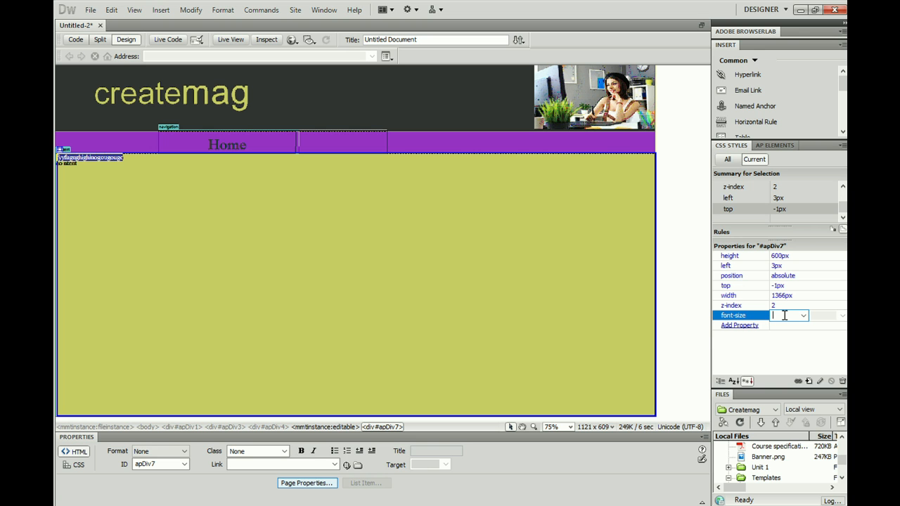
type("28")
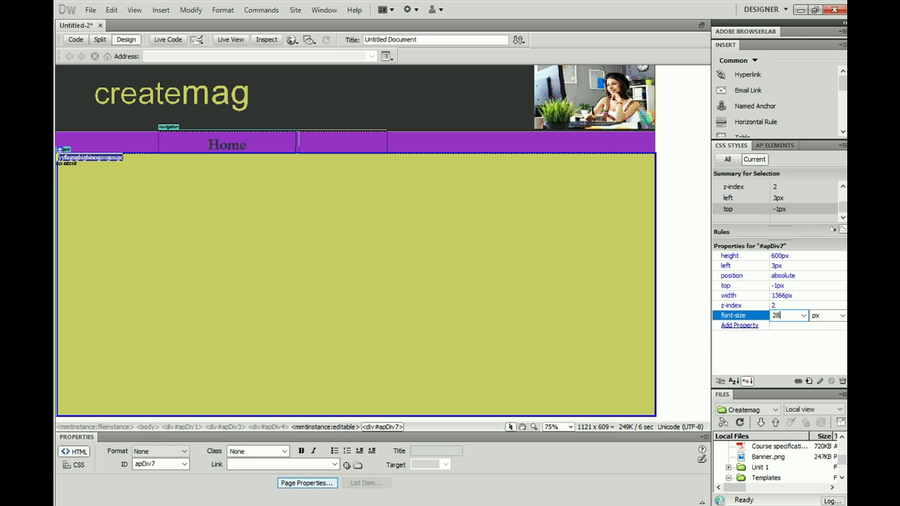
left_click(621, 320)
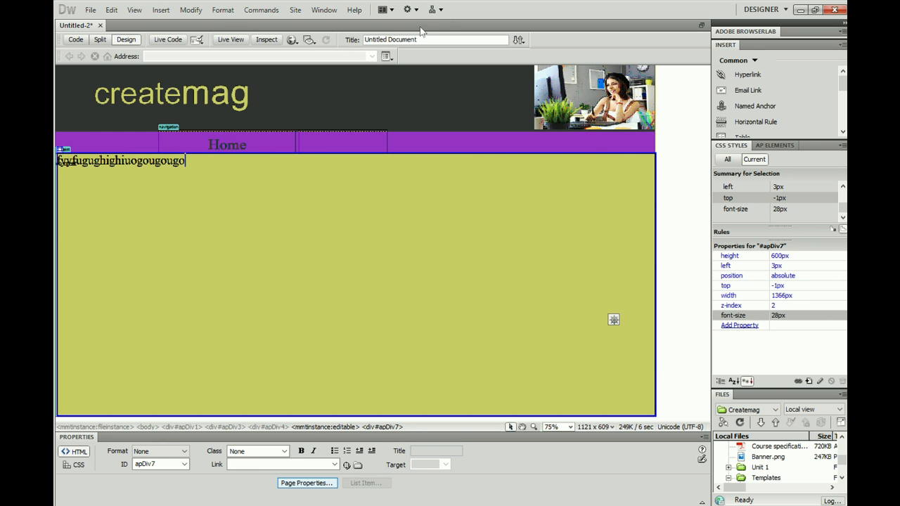
Save the page as "Homepage" in the CiDA folder.
left_click(89, 10)
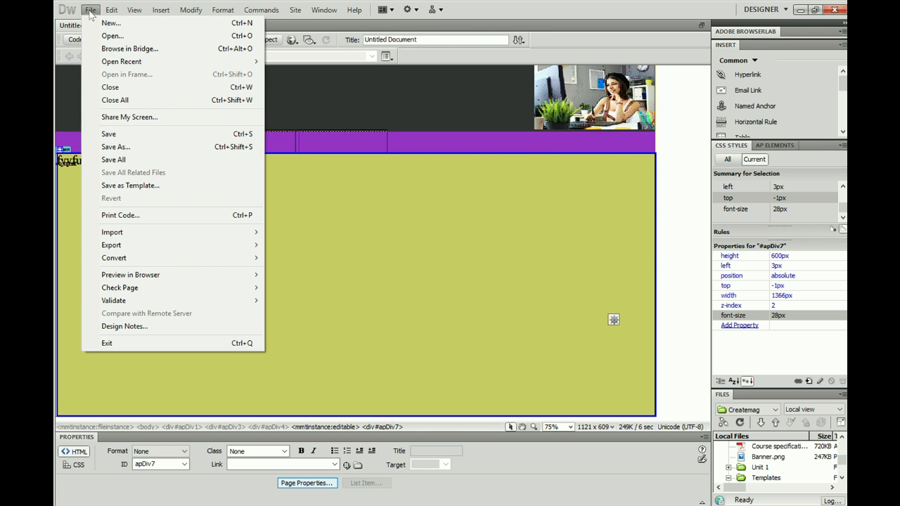
left_click(109, 147)
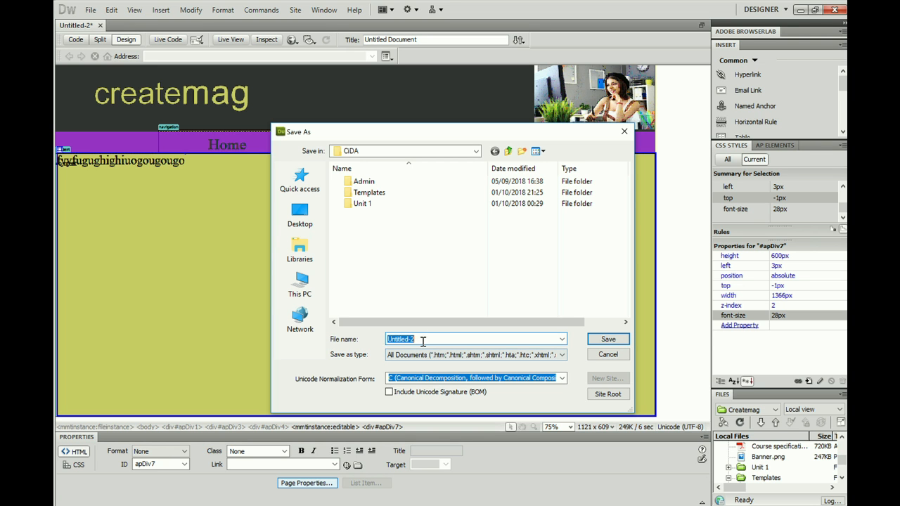
left_click_drag(420, 341, 384, 341)
type("Home")
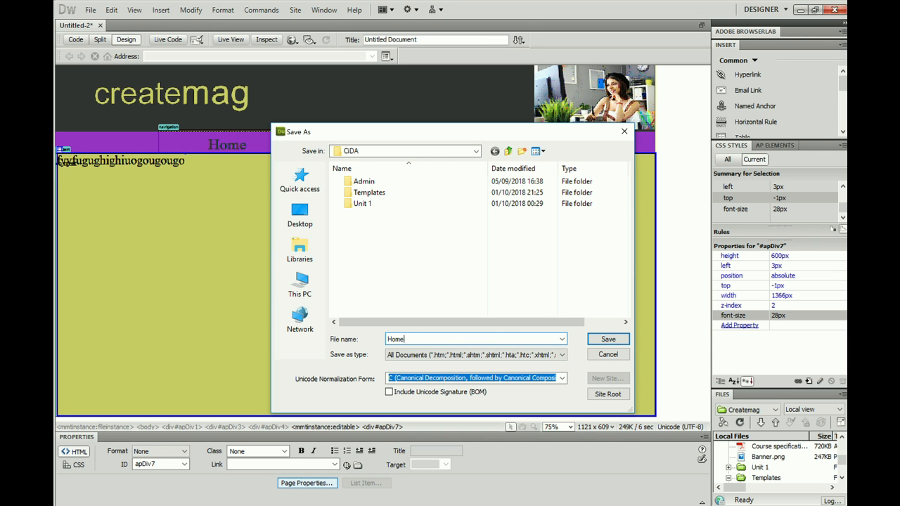
type("page")
left_click(608, 340)
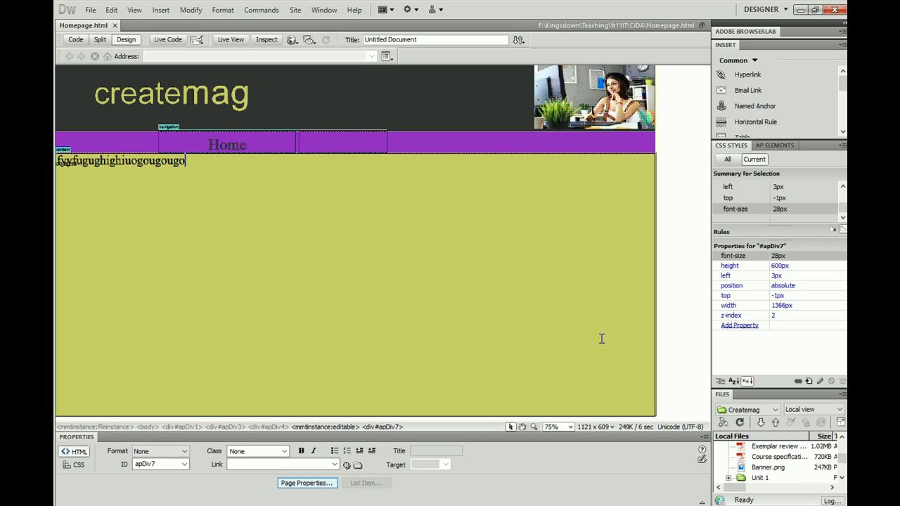
Create another new page from the Createmag site's template named "Template".
left_click(90, 10)
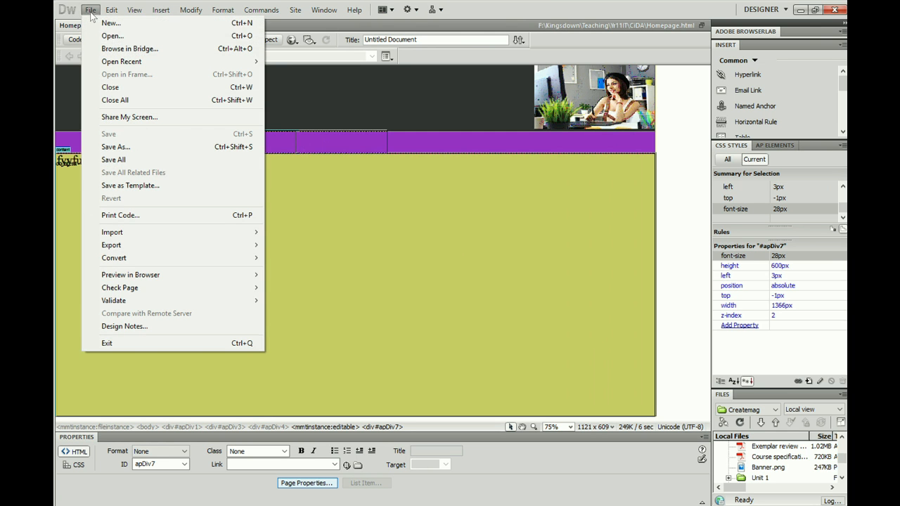
left_click(110, 23)
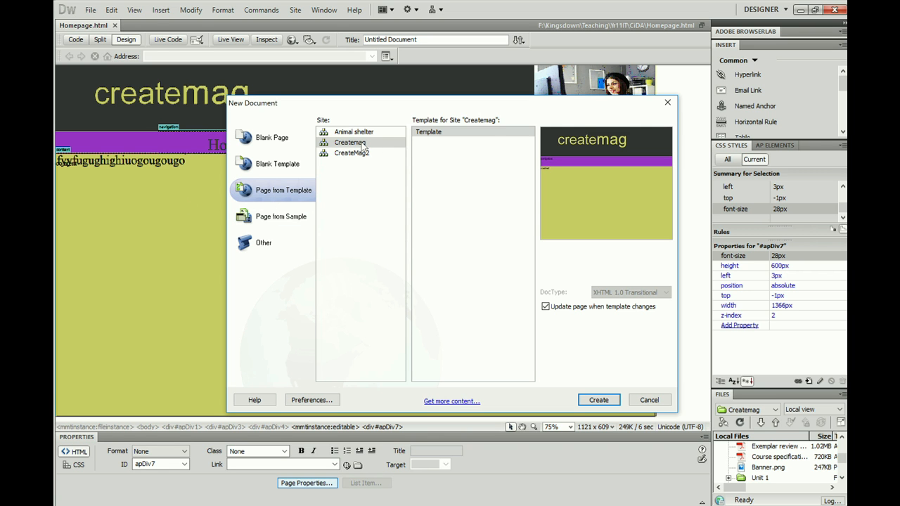
left_click(419, 133)
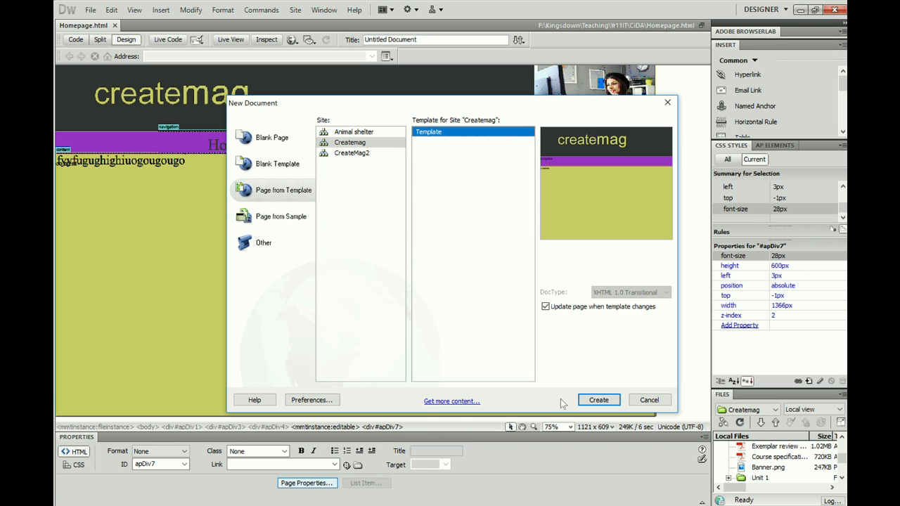
left_click(599, 400)
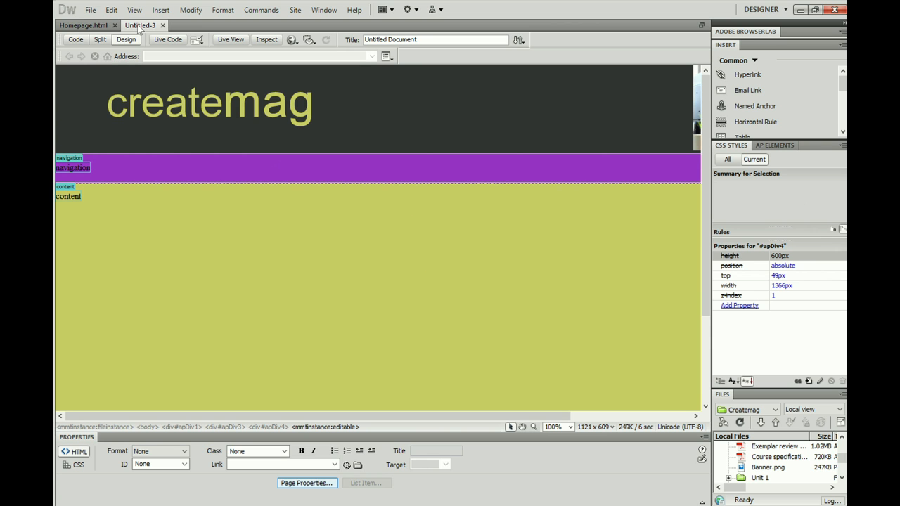
Save the new template-based page as "Features" in the CiDA folder.
left_click(90, 11)
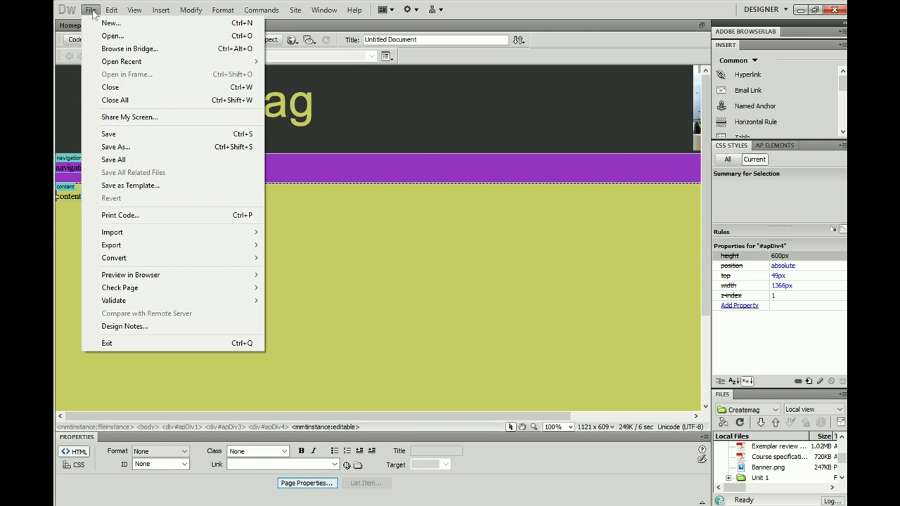
left_click(111, 148)
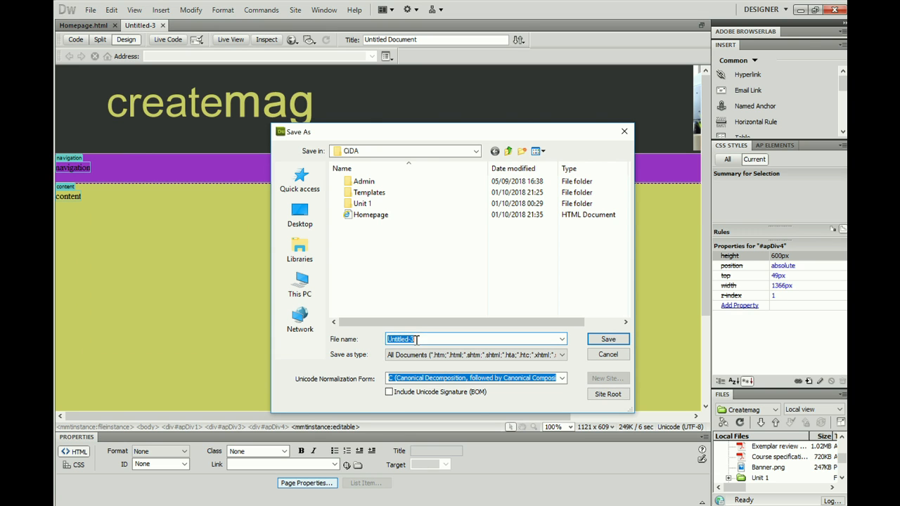
left_click_drag(415, 338, 385, 339)
type("Features")
left_click(605, 340)
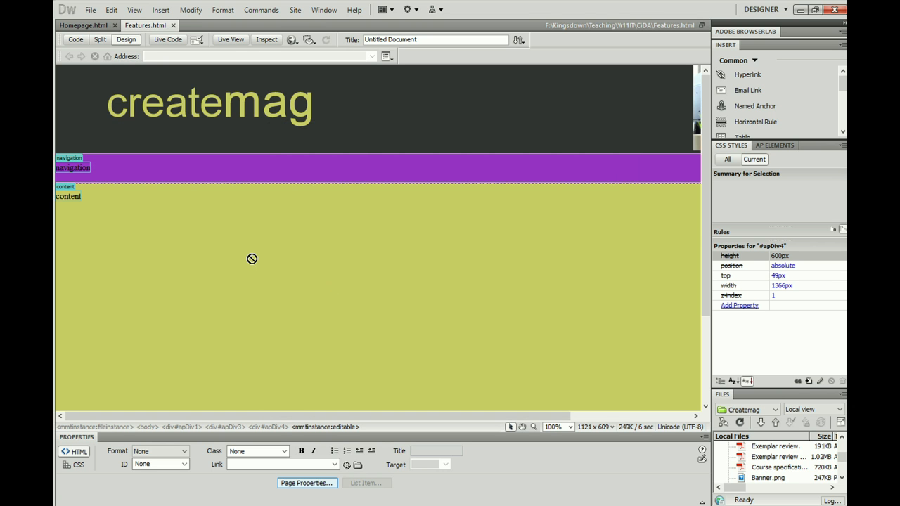